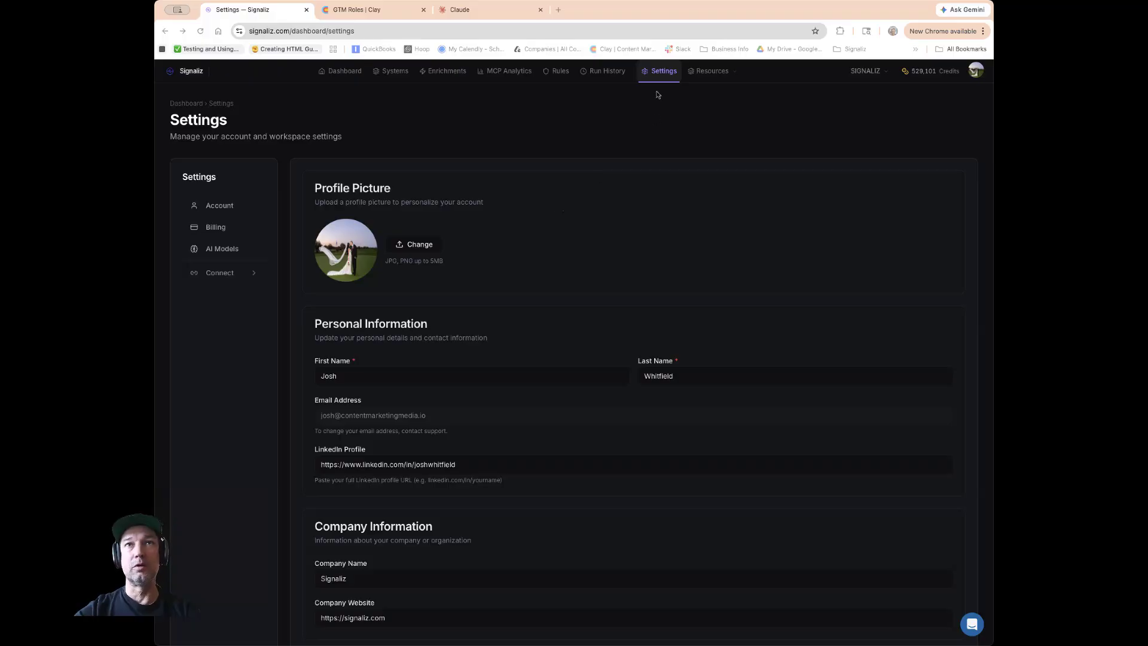
# Create a new API key named Test in the Production environment from the Connect settings' API Keys page.
pyautogui.click(222, 273)
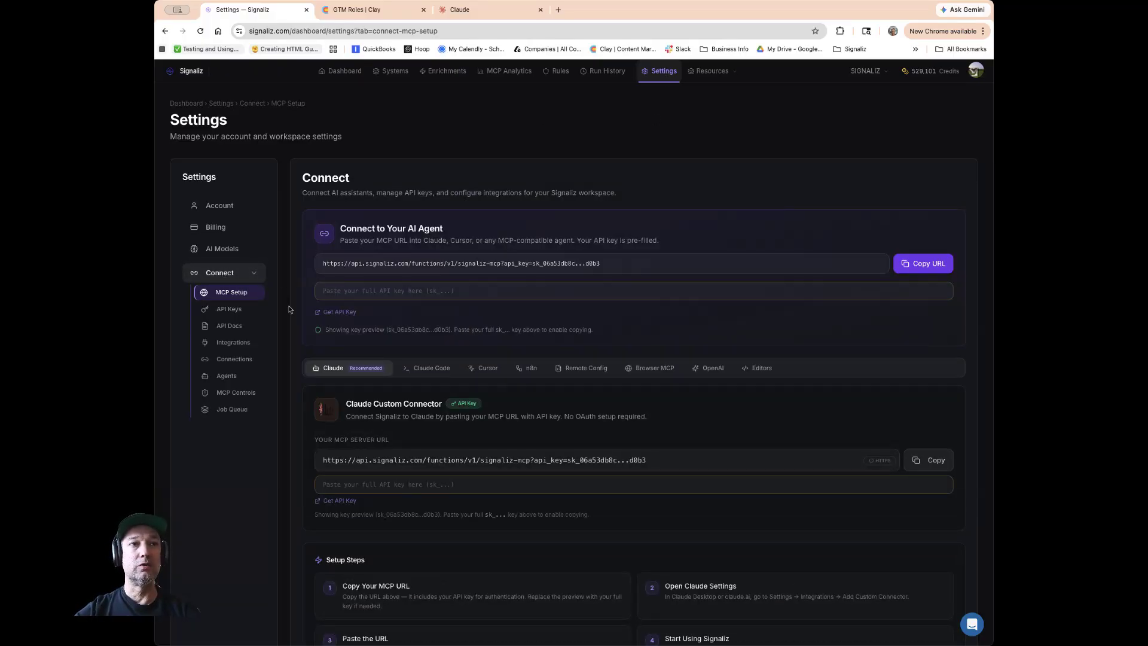
pyautogui.click(233, 312)
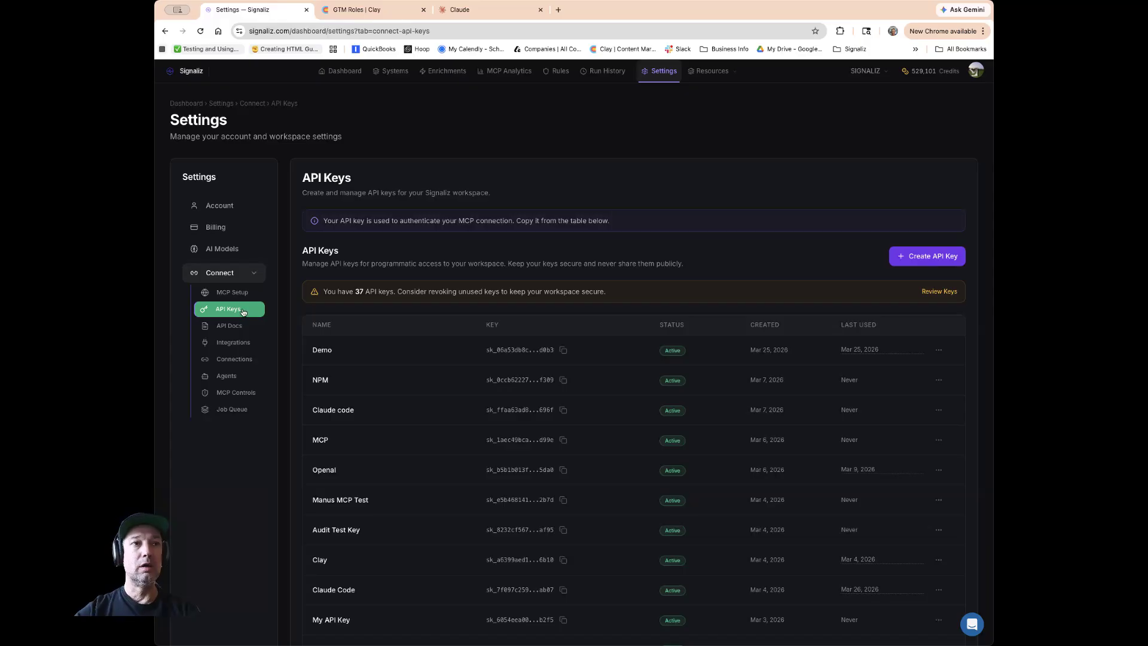
pyautogui.click(231, 293)
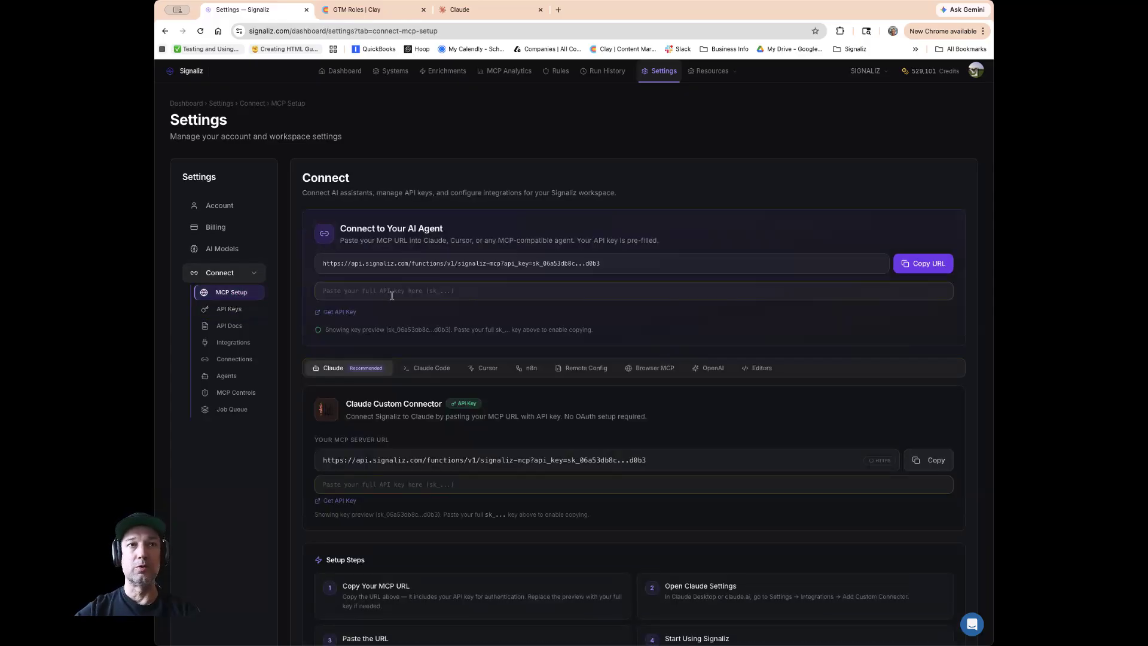
pyautogui.click(229, 309)
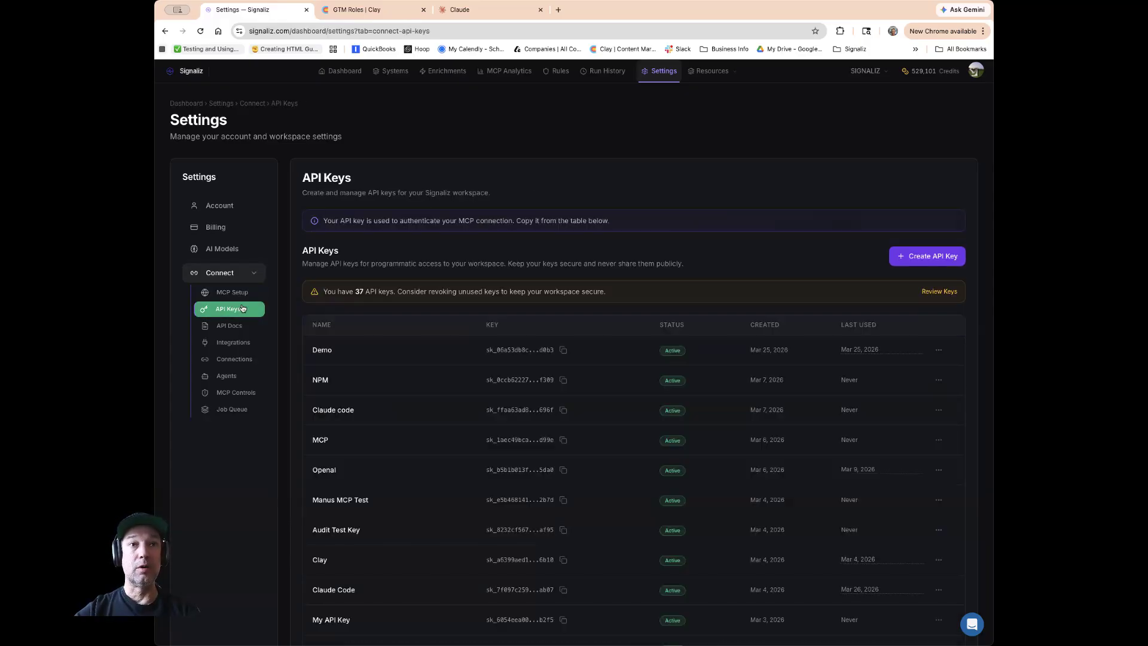
pyautogui.click(918, 262)
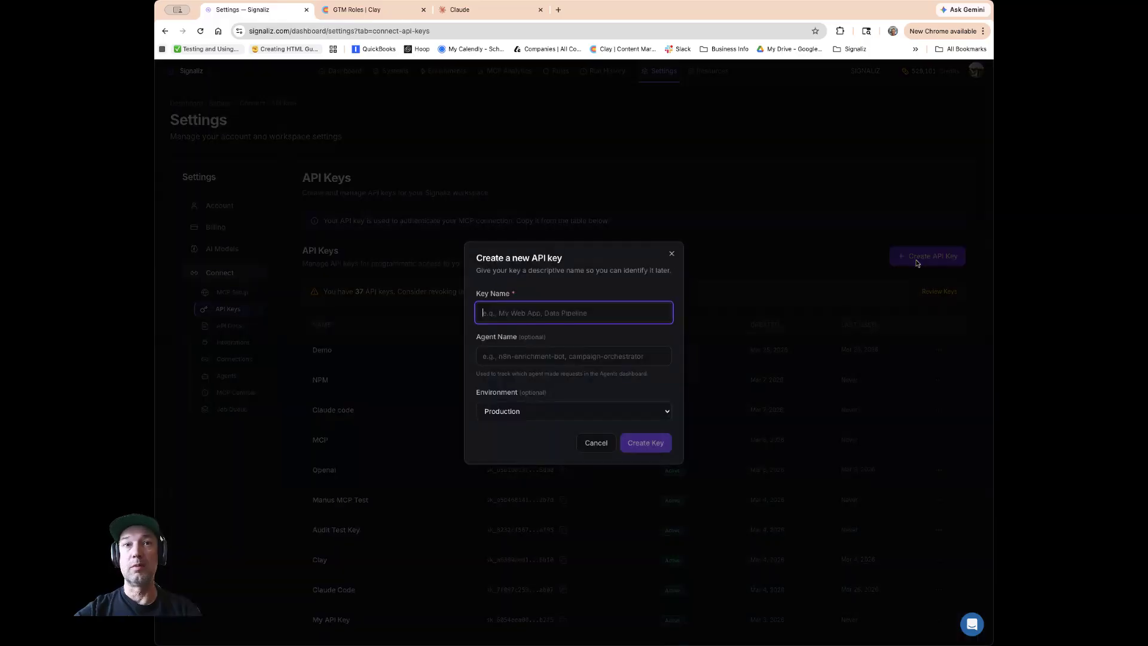
pyautogui.write('Test')
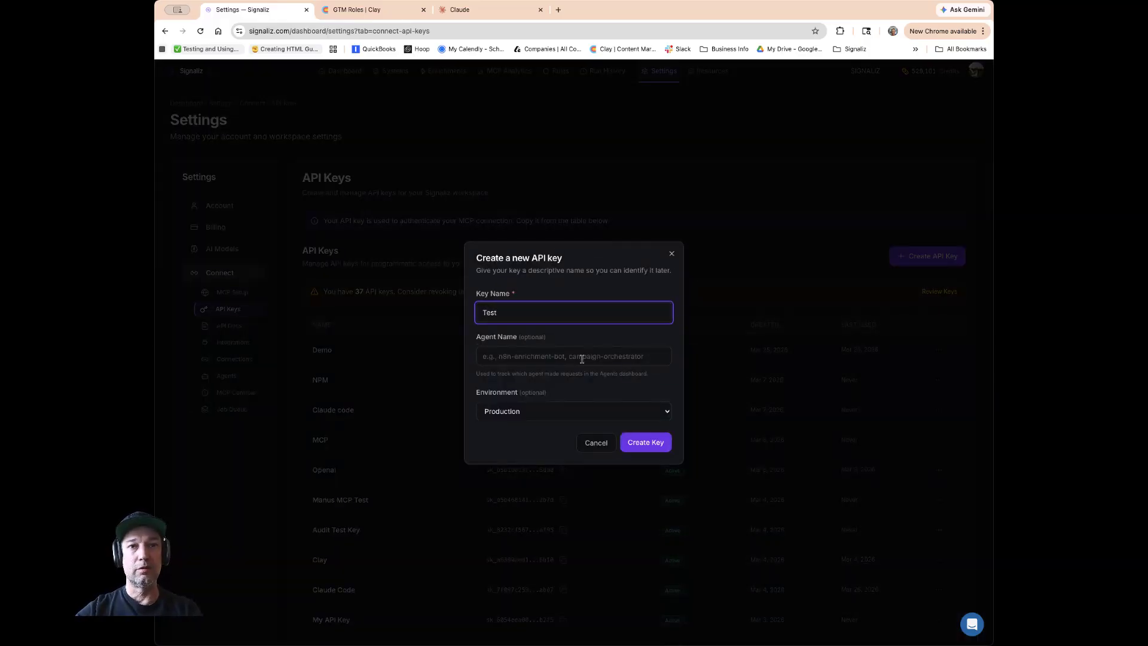
pyautogui.click(582, 359)
pyautogui.click(560, 412)
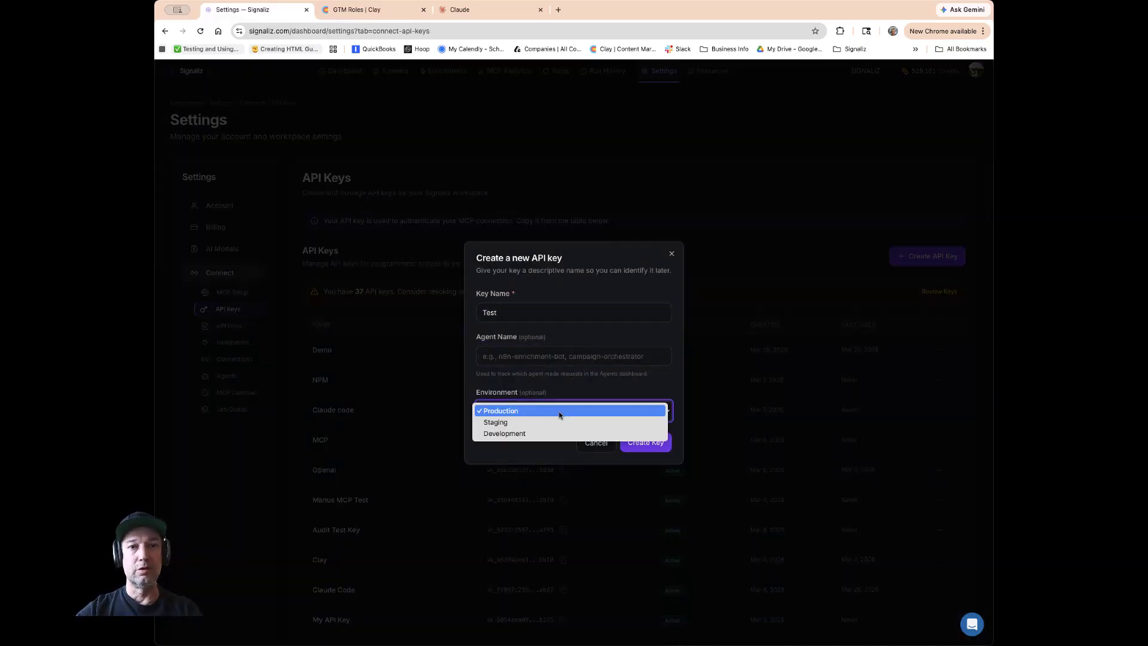
pyautogui.click(667, 407)
pyautogui.click(652, 442)
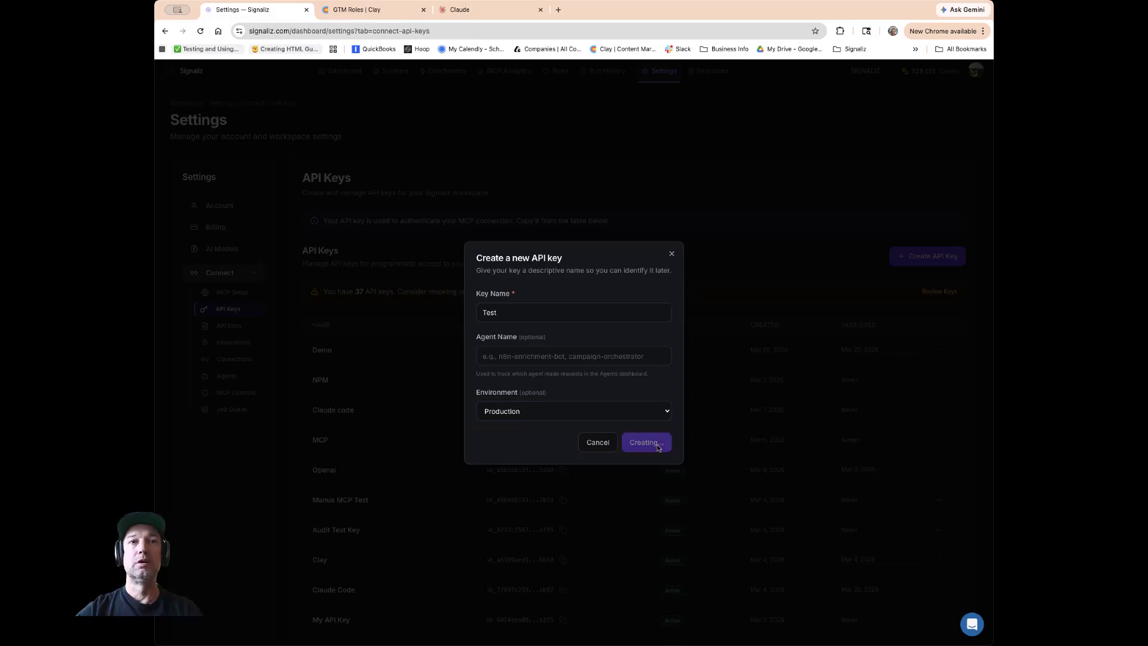
# Reveal the newly created API key, copy it, and close the key dialog.
pyautogui.click(658, 375)
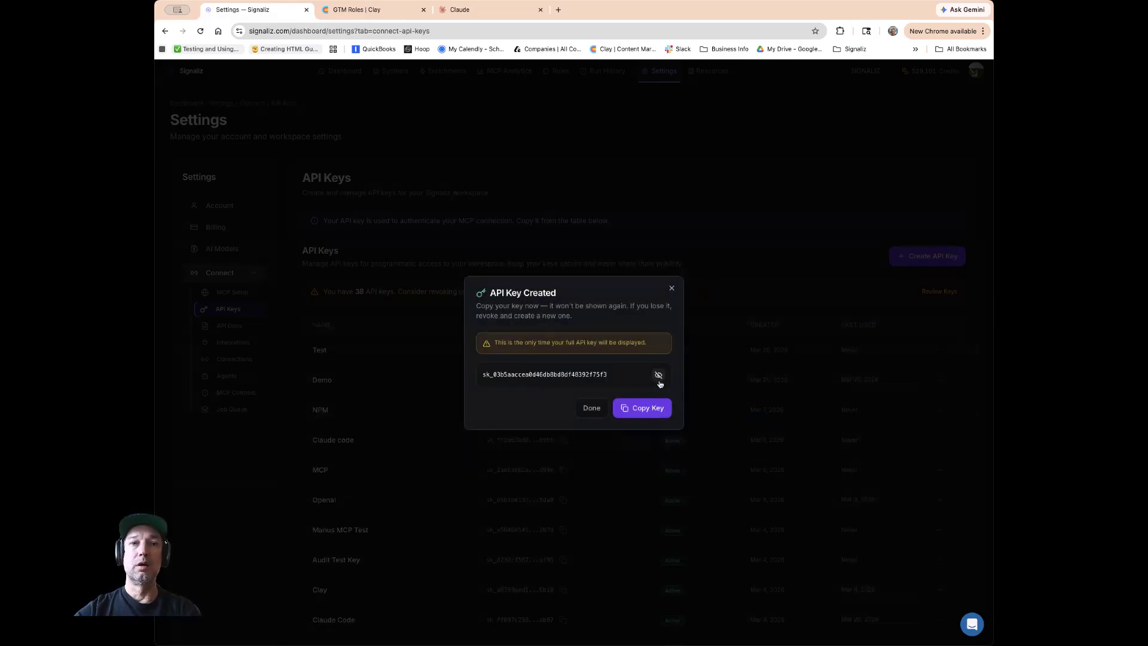
pyautogui.click(635, 417)
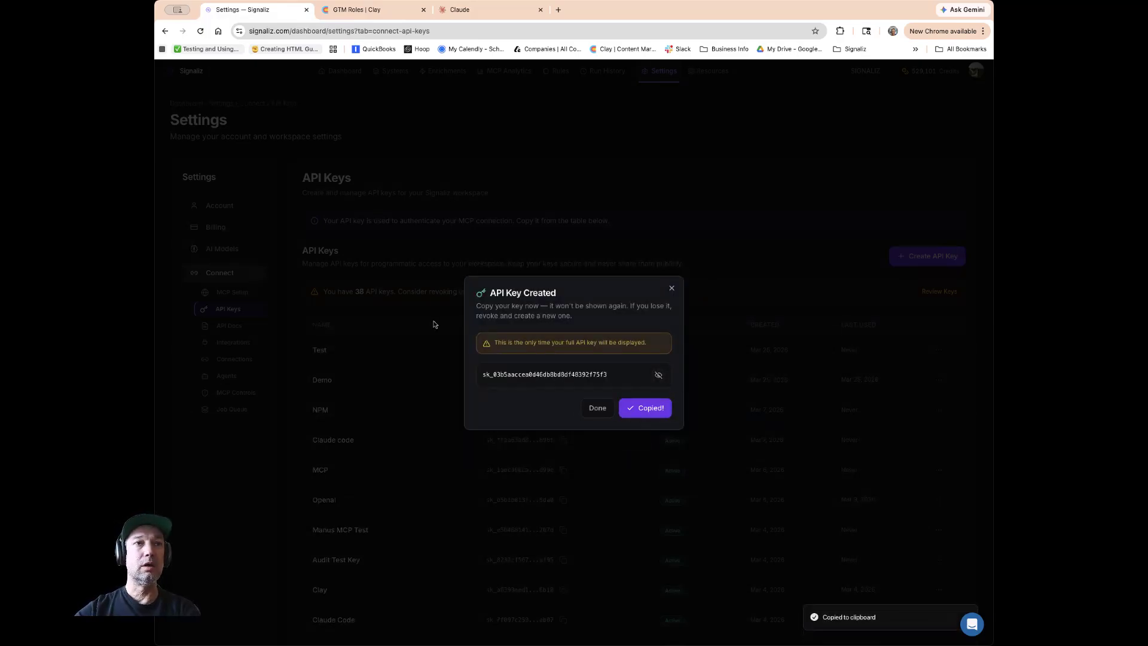
pyautogui.click(595, 408)
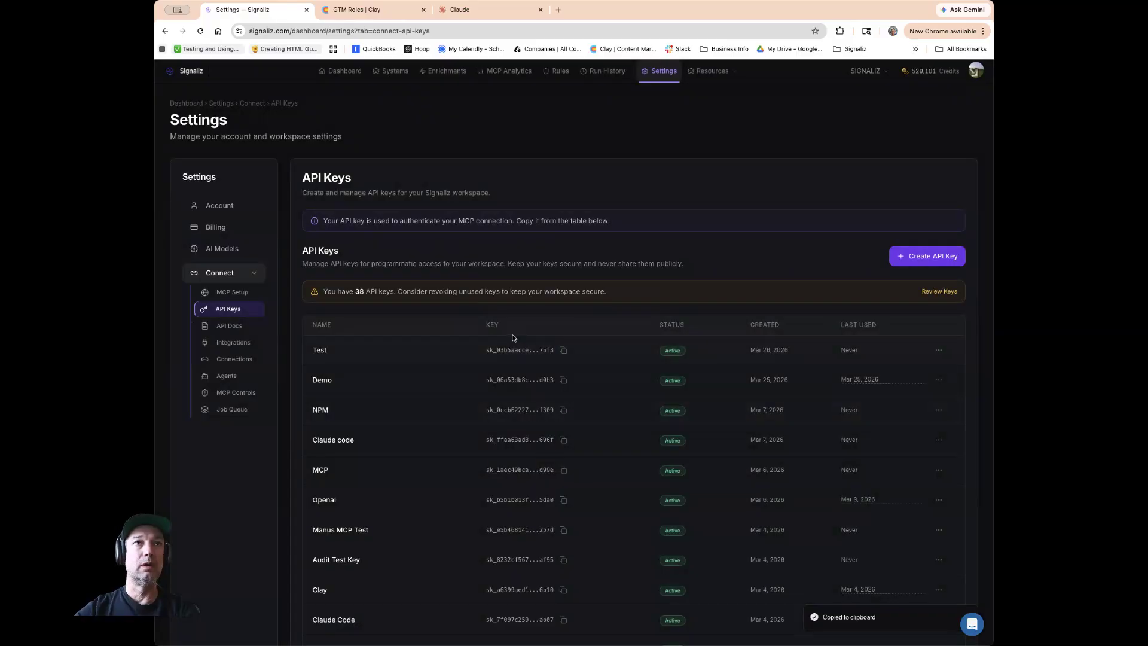
# Paste the full API key into the key field on the MCP Setup page.
pyautogui.click(230, 292)
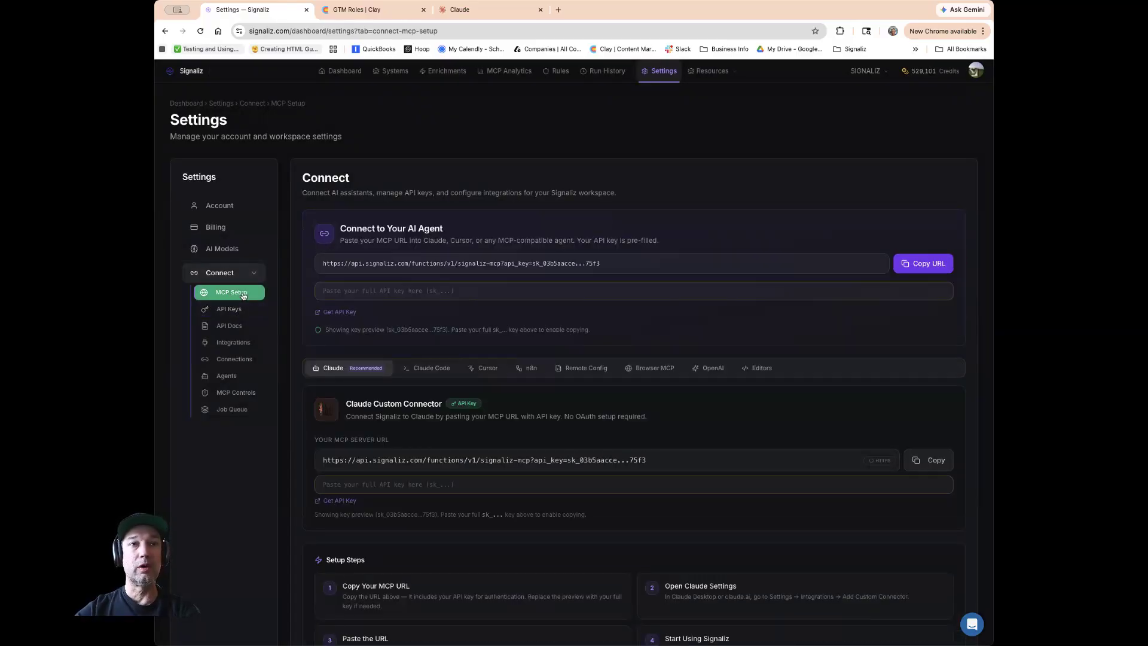
pyautogui.click(405, 291)
pyautogui.press('super+v')
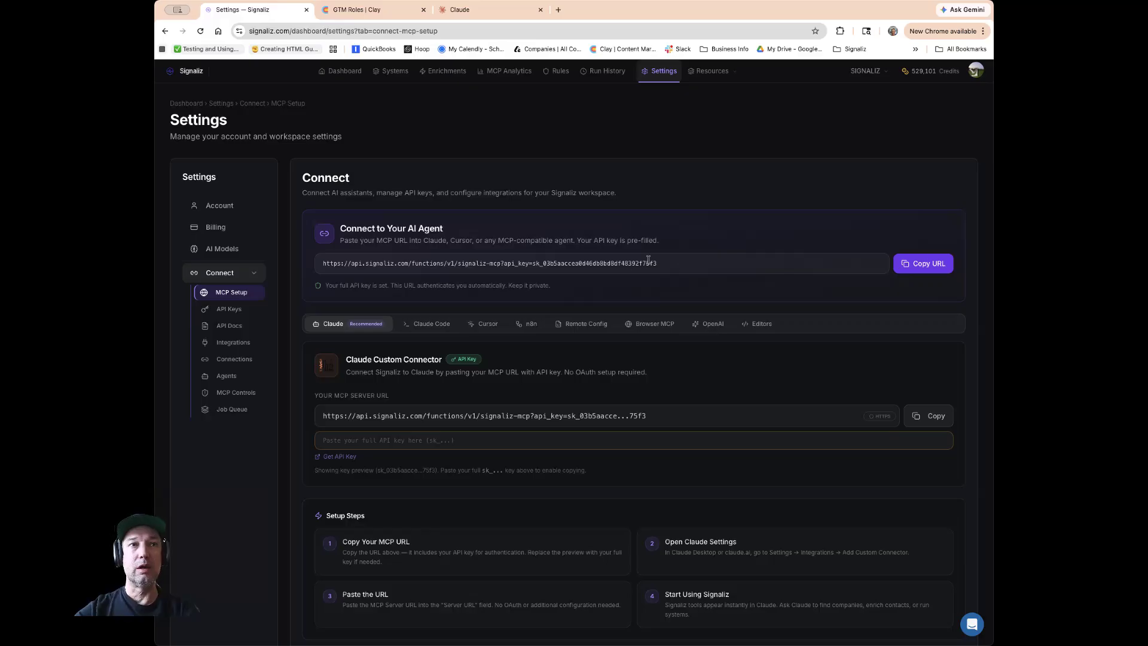
# Copy the full MCP URL and open the Connectors page in Claude's Customize settings.
pyautogui.click(898, 263)
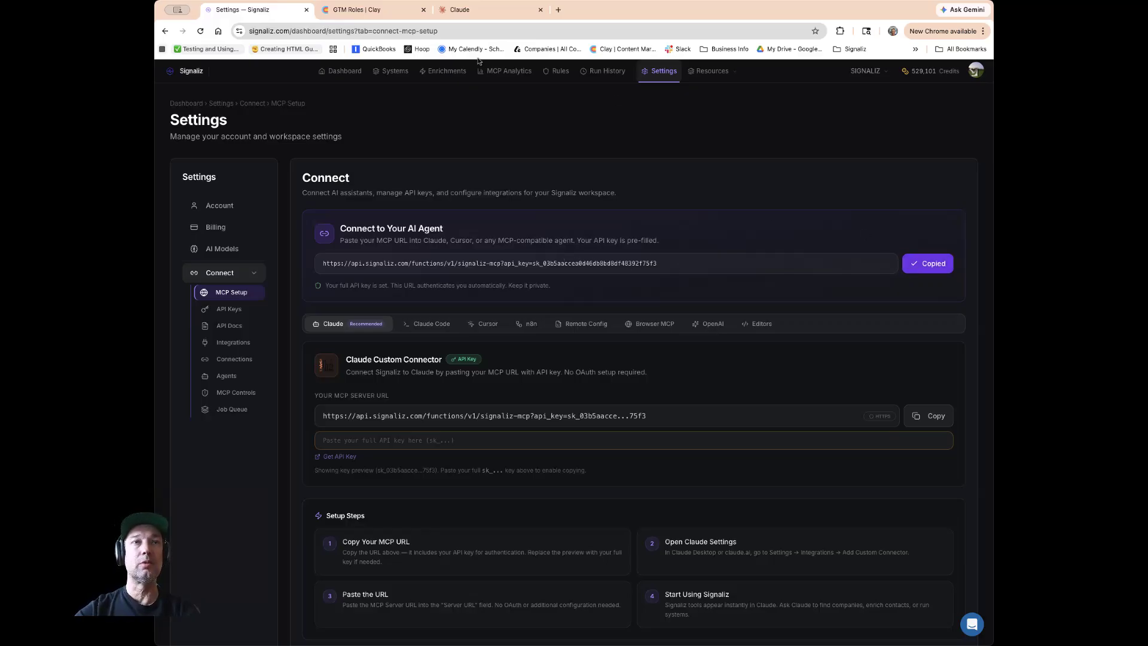
pyautogui.click(489, 14)
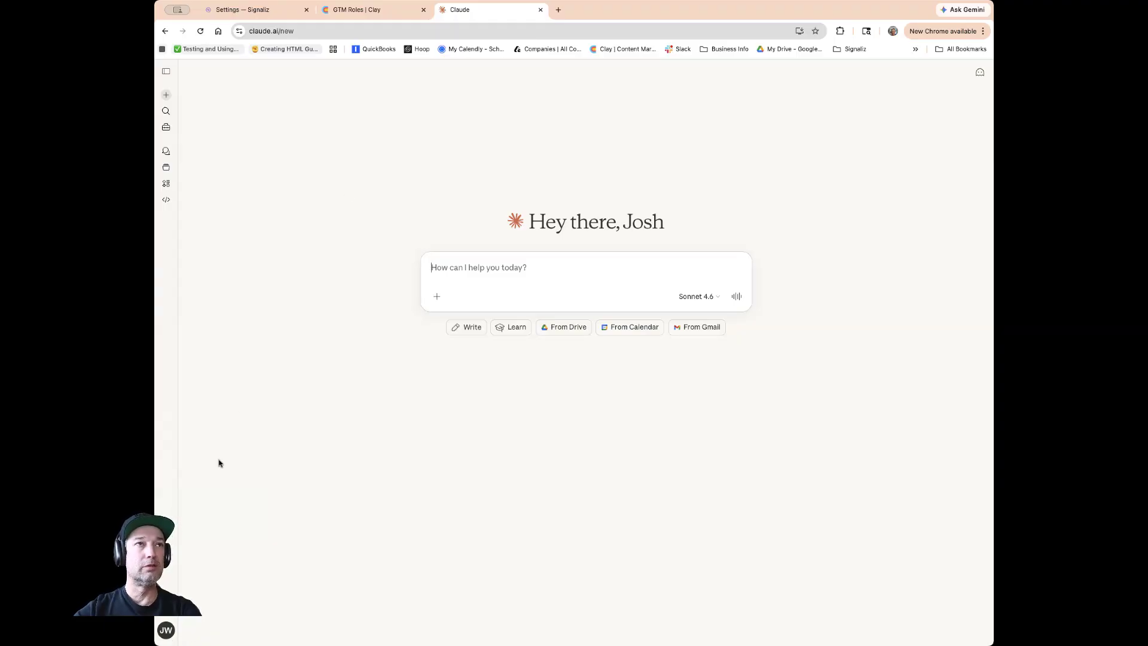
pyautogui.press('super+Tab')
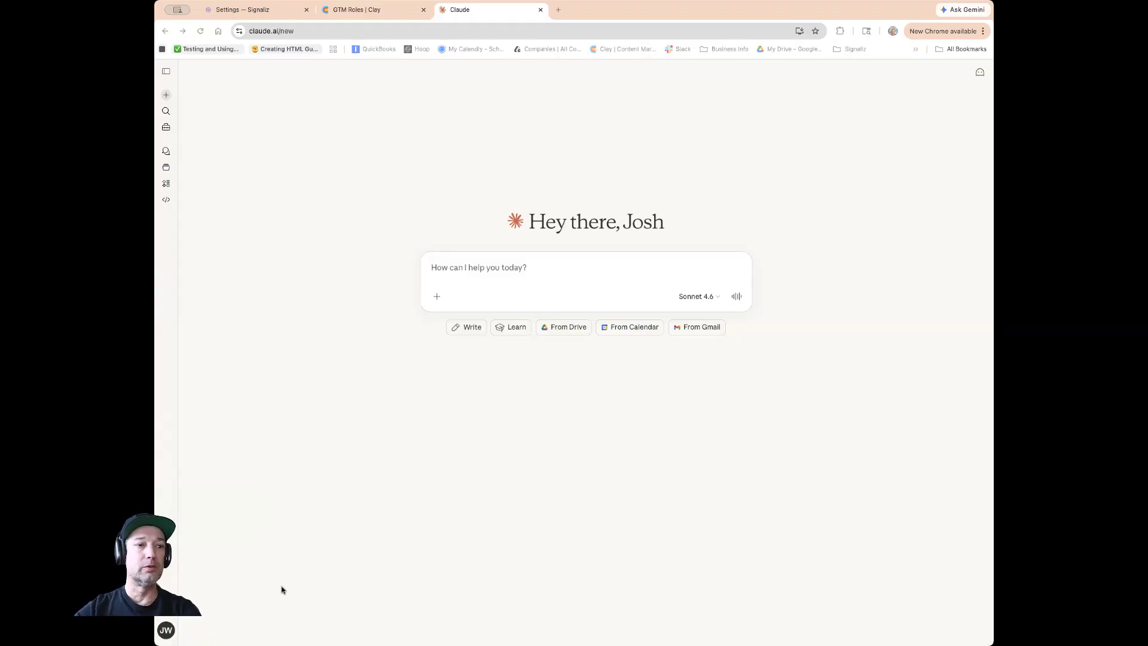
pyautogui.click(163, 639)
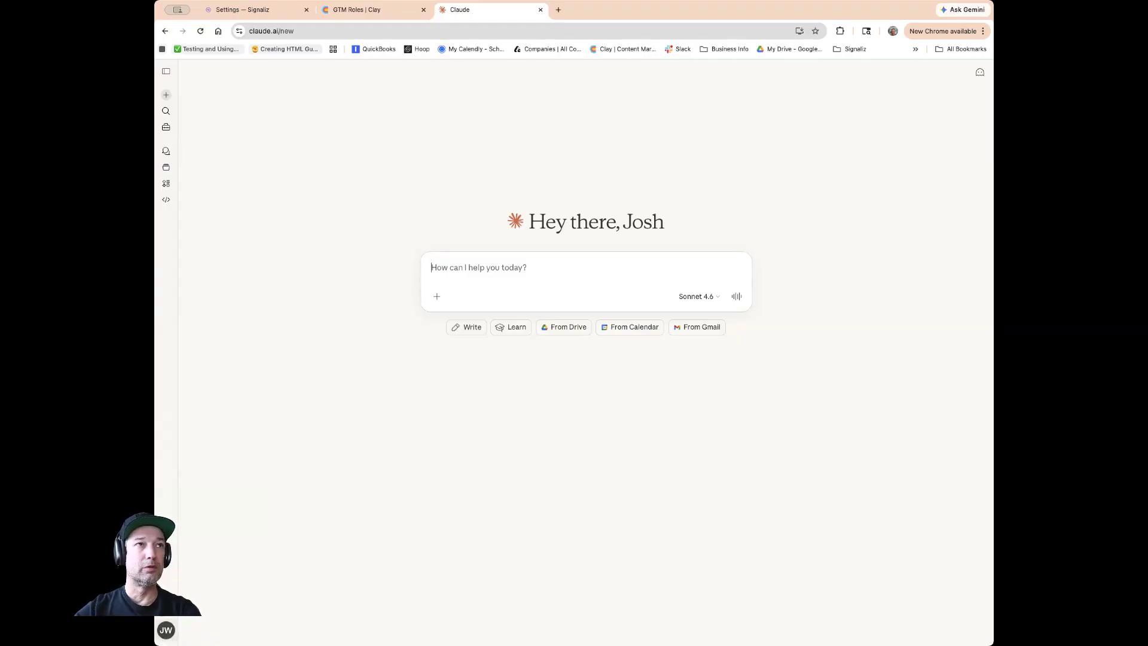
pyautogui.click(170, 126)
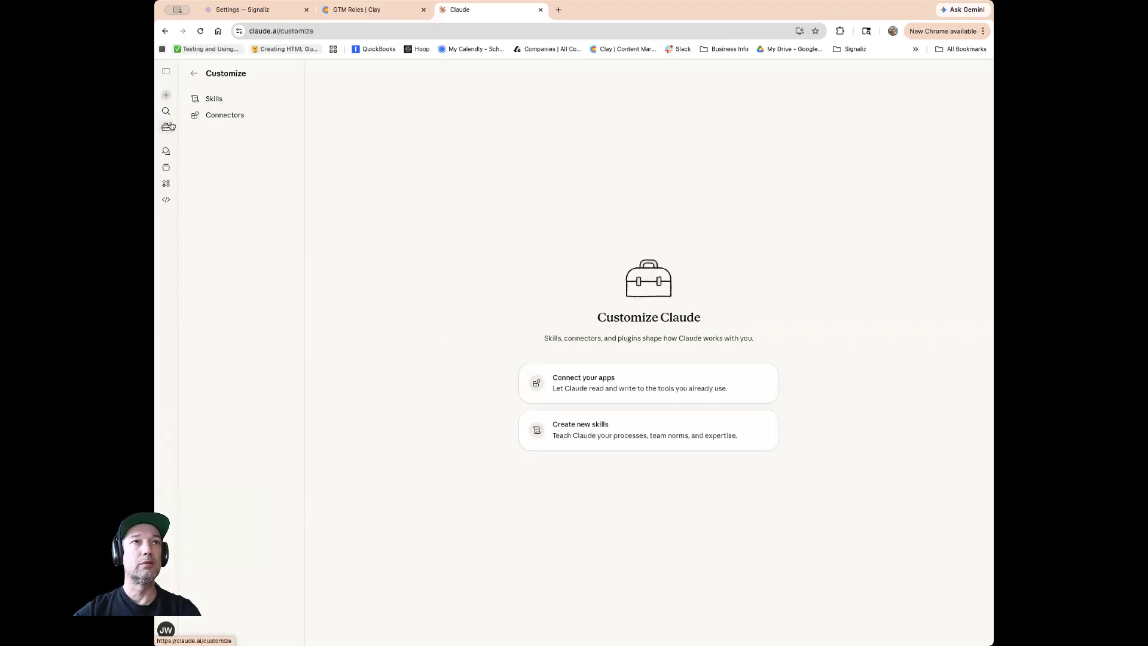
pyautogui.click(217, 116)
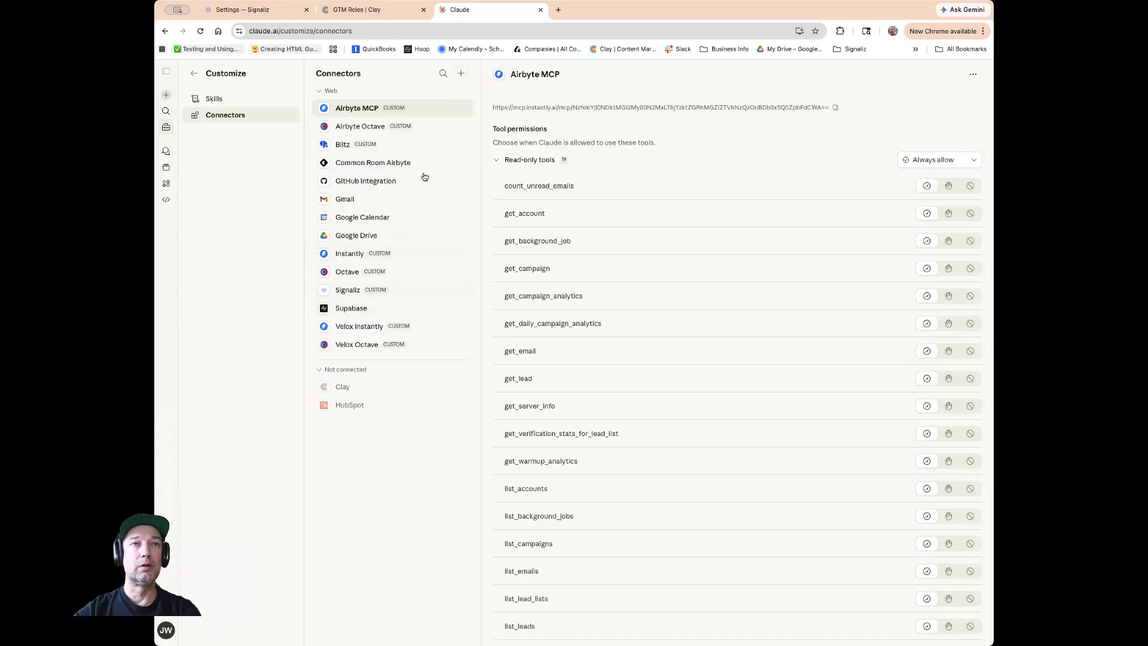
pyautogui.click(461, 73)
pyautogui.click(459, 101)
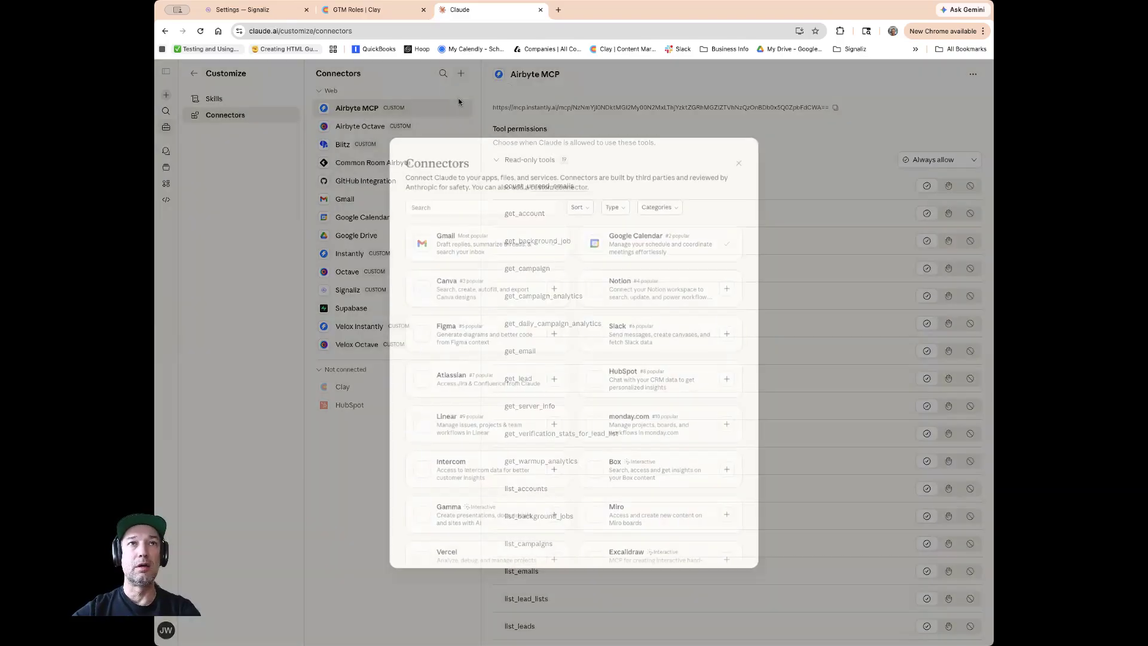
pyautogui.click(739, 162)
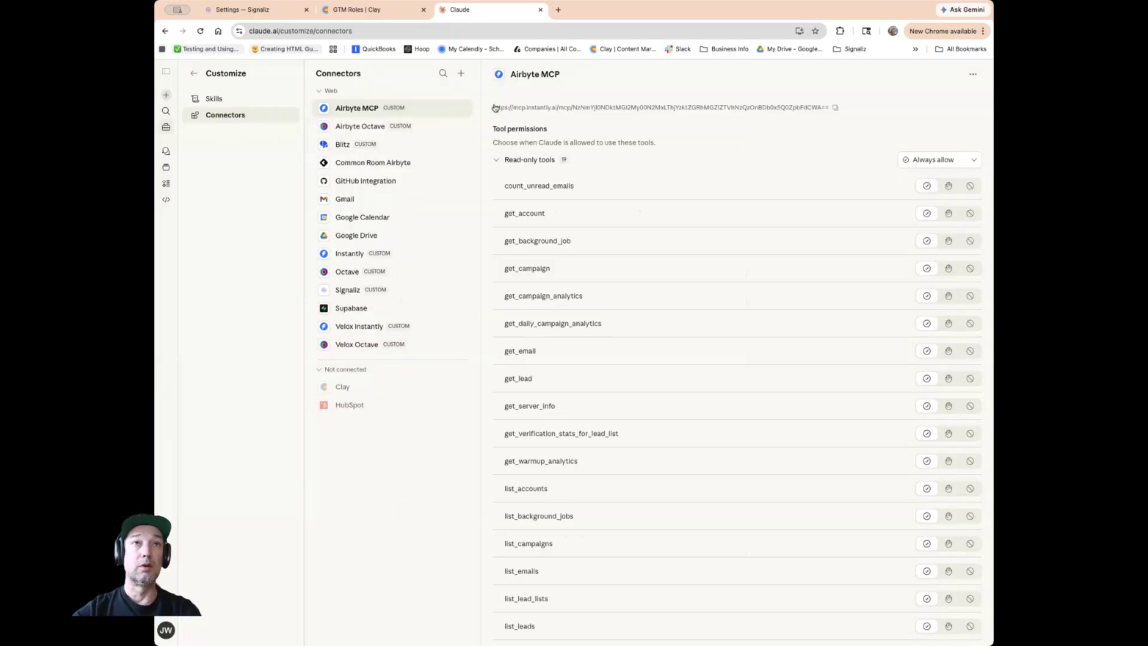
# Add a custom connector named Signaliz using the copied MCP server URL containing the API key.
pyautogui.click(461, 73)
pyautogui.click(467, 114)
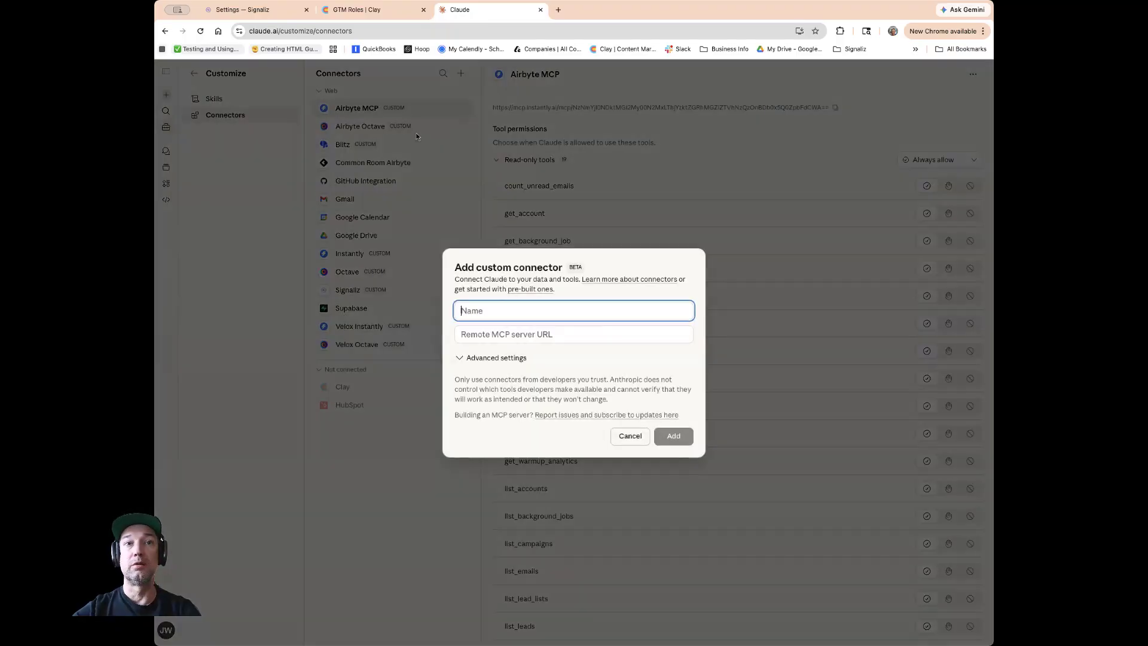
pyautogui.click(463, 333)
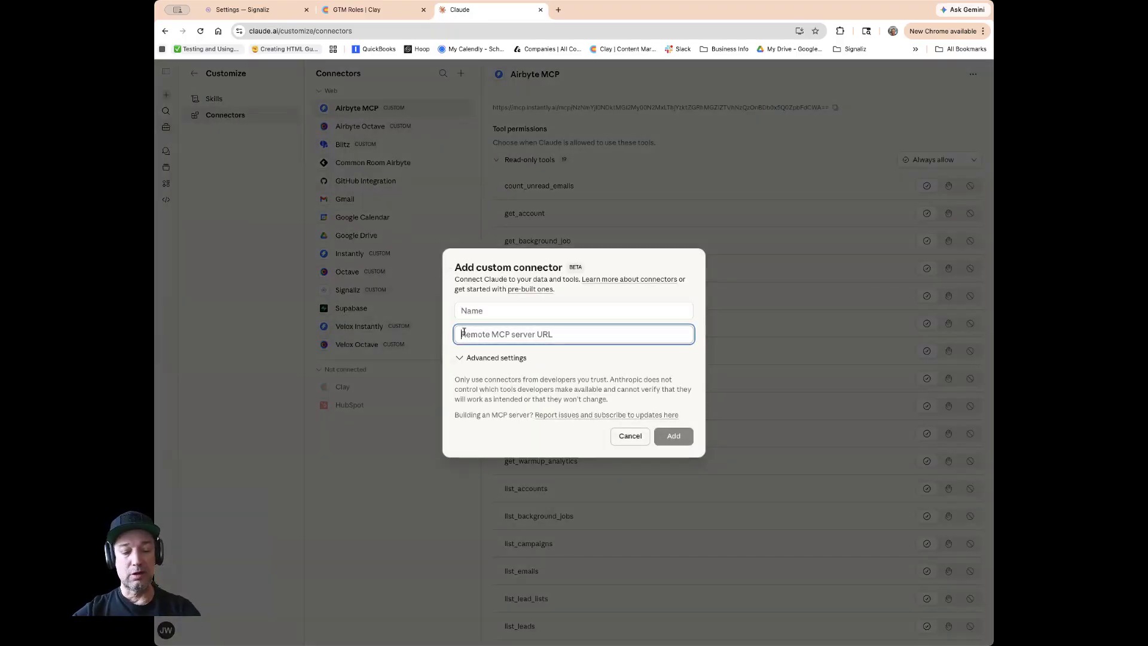
pyautogui.hotkey('ctrl', 'v')
pyautogui.click(489, 312)
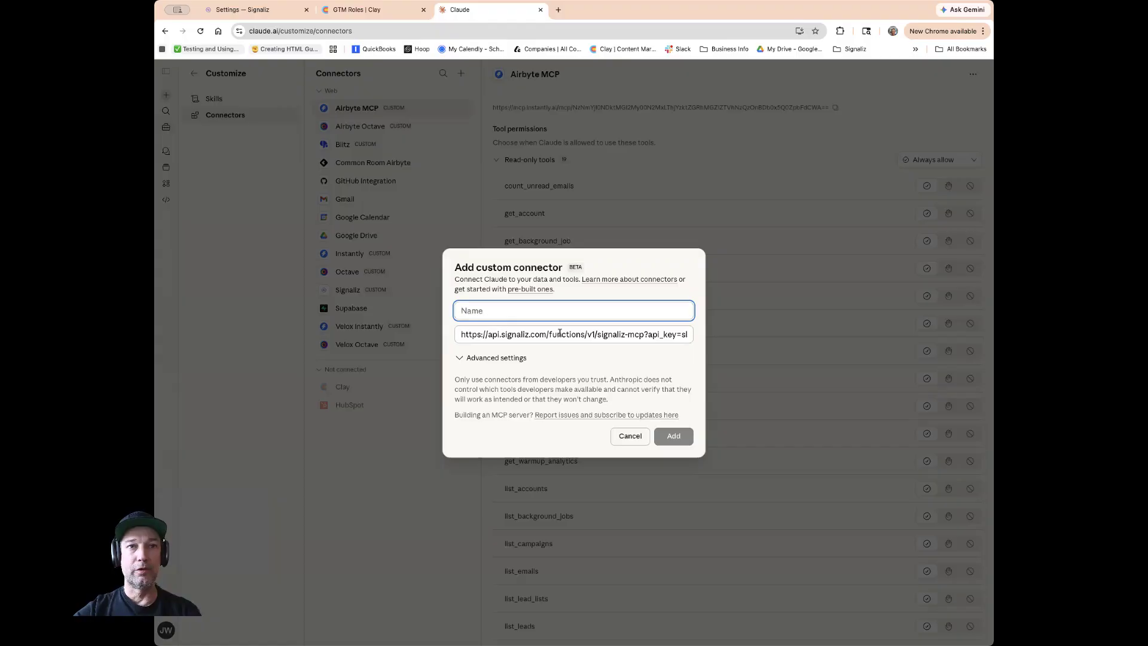
pyautogui.hscroll(5, 616, 336)
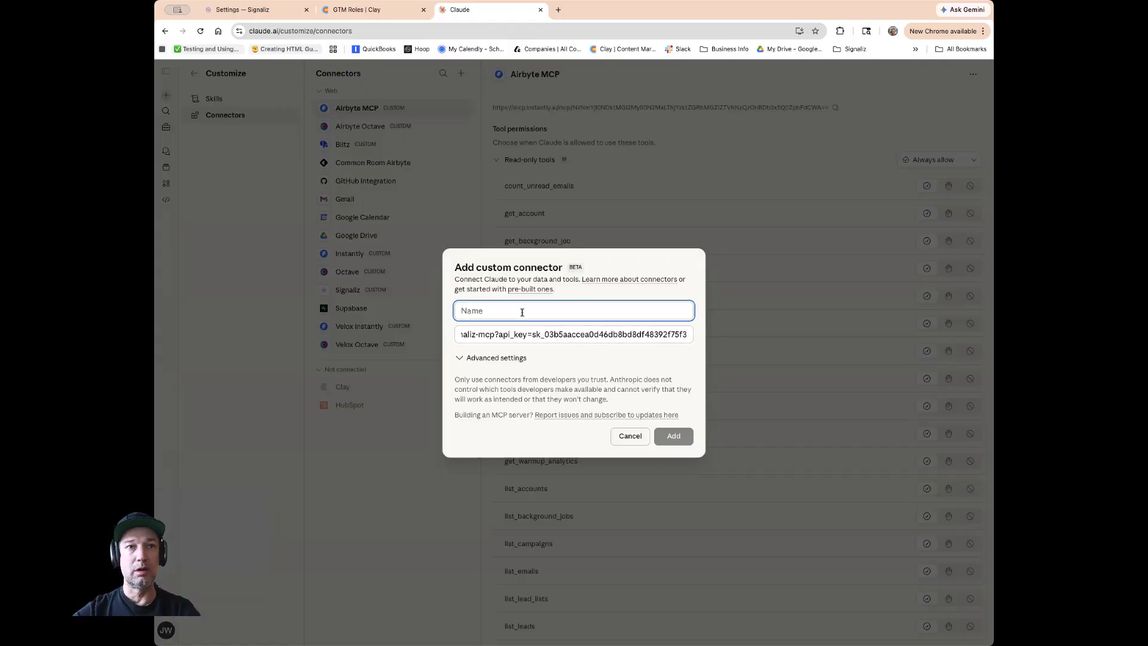
pyautogui.write('Sig')
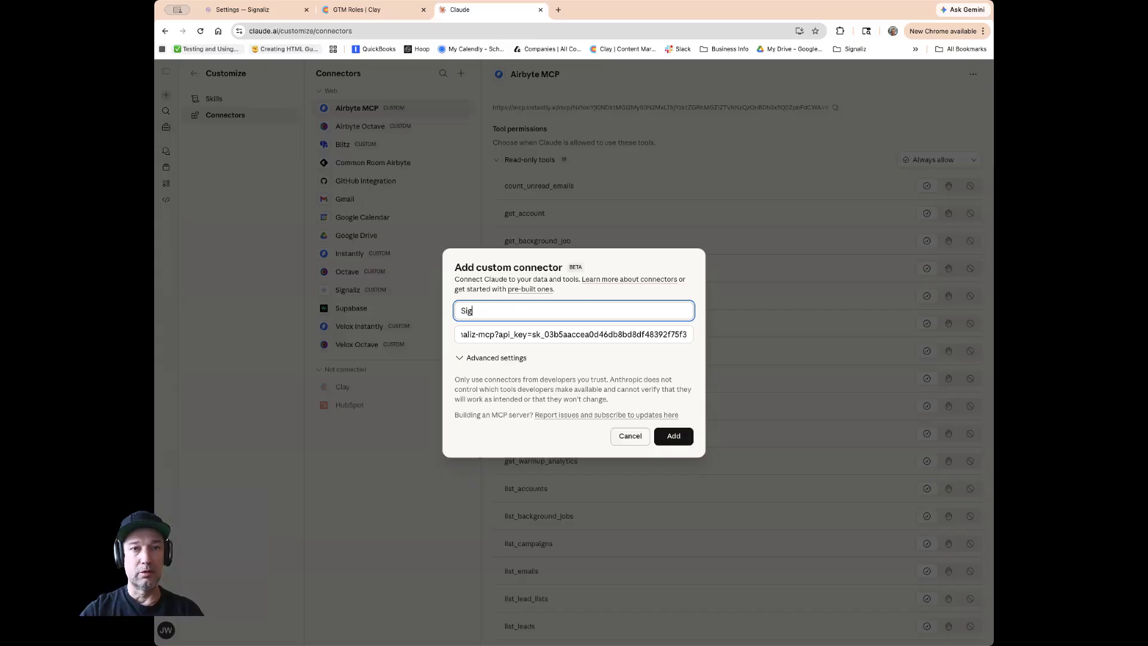
pyautogui.write('nalix')
pyautogui.press('BackSpace')
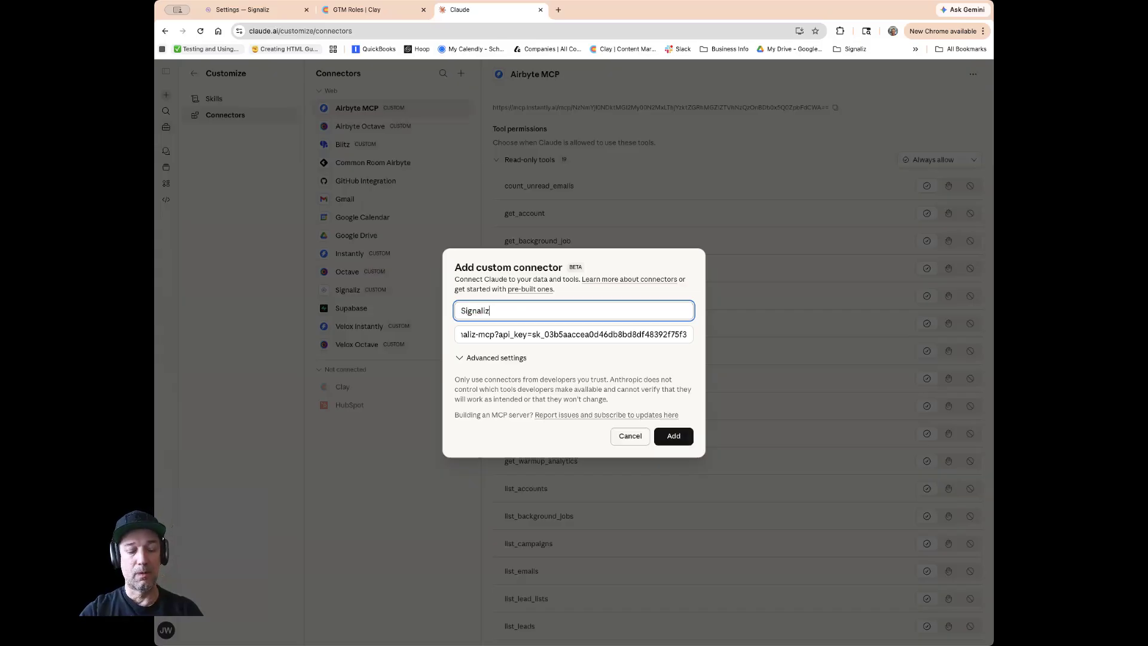
pyautogui.click(673, 436)
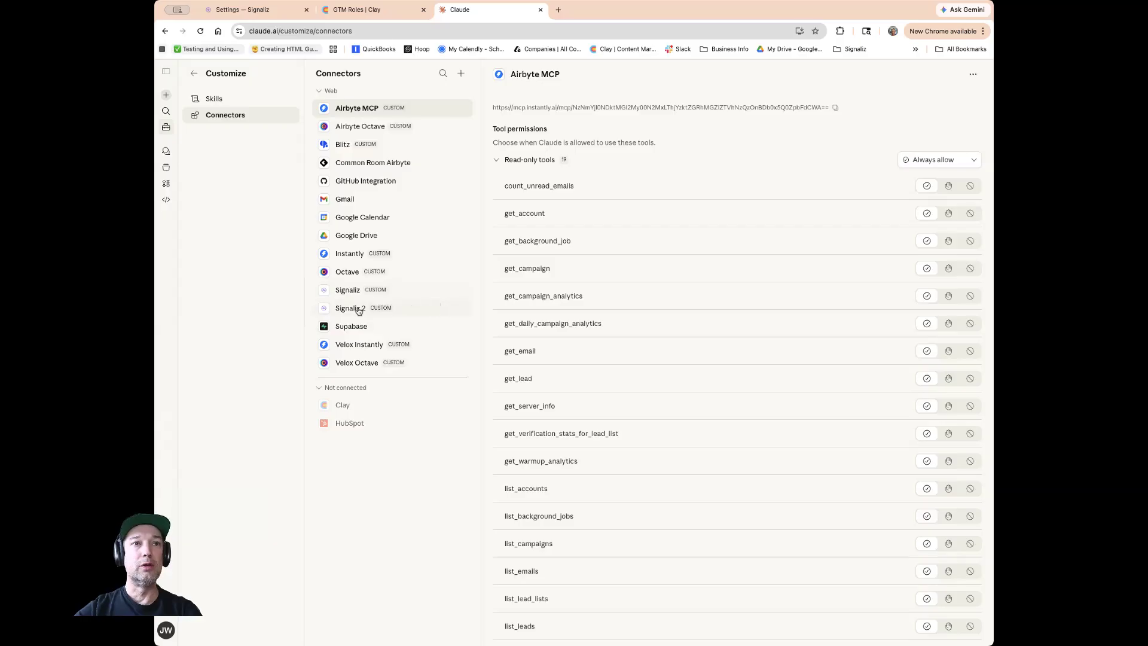
# Inspect the new Signaliz 2 connector and the existing Signaliz connector, then return to the chat home.
pyautogui.click(353, 310)
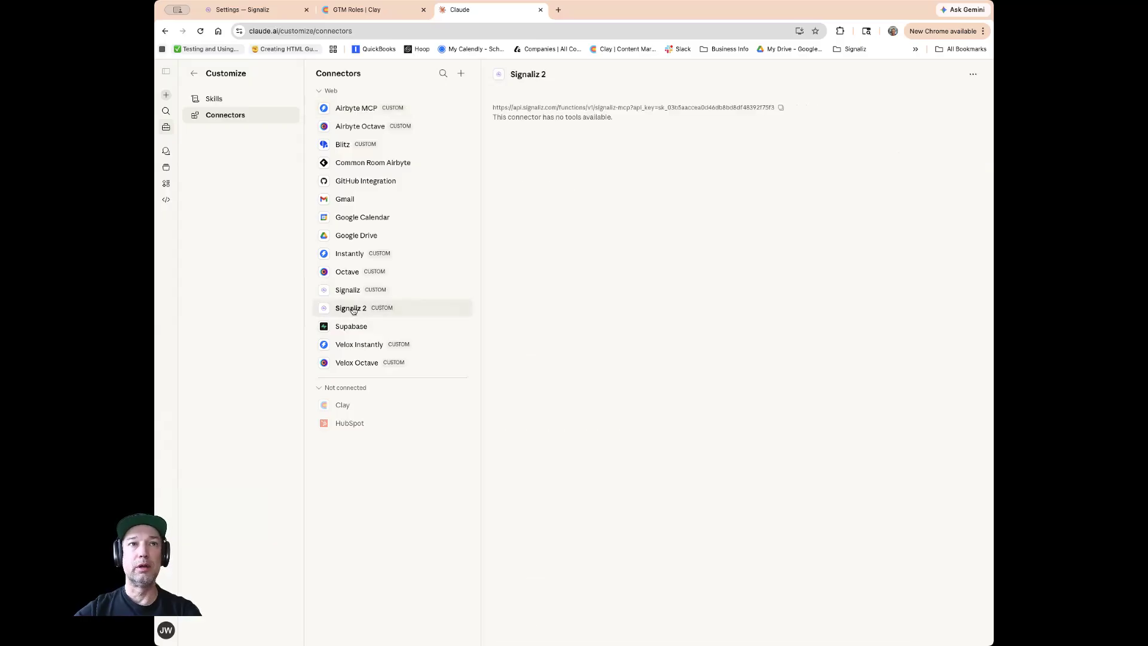
pyautogui.click(351, 295)
pyautogui.click(354, 307)
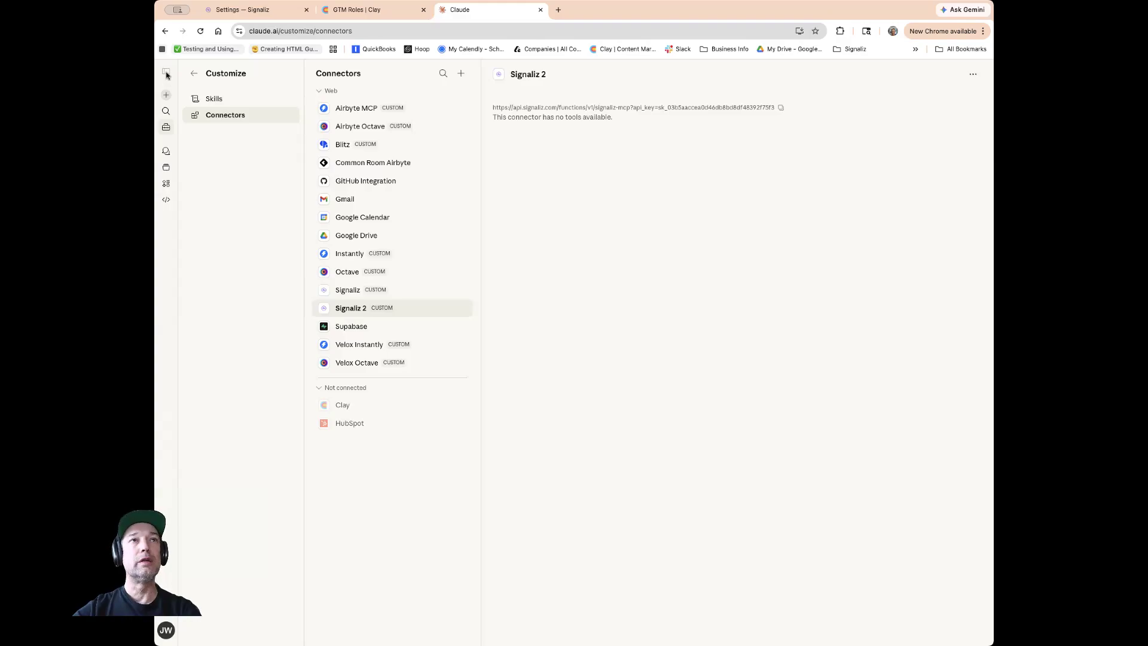
pyautogui.click(194, 76)
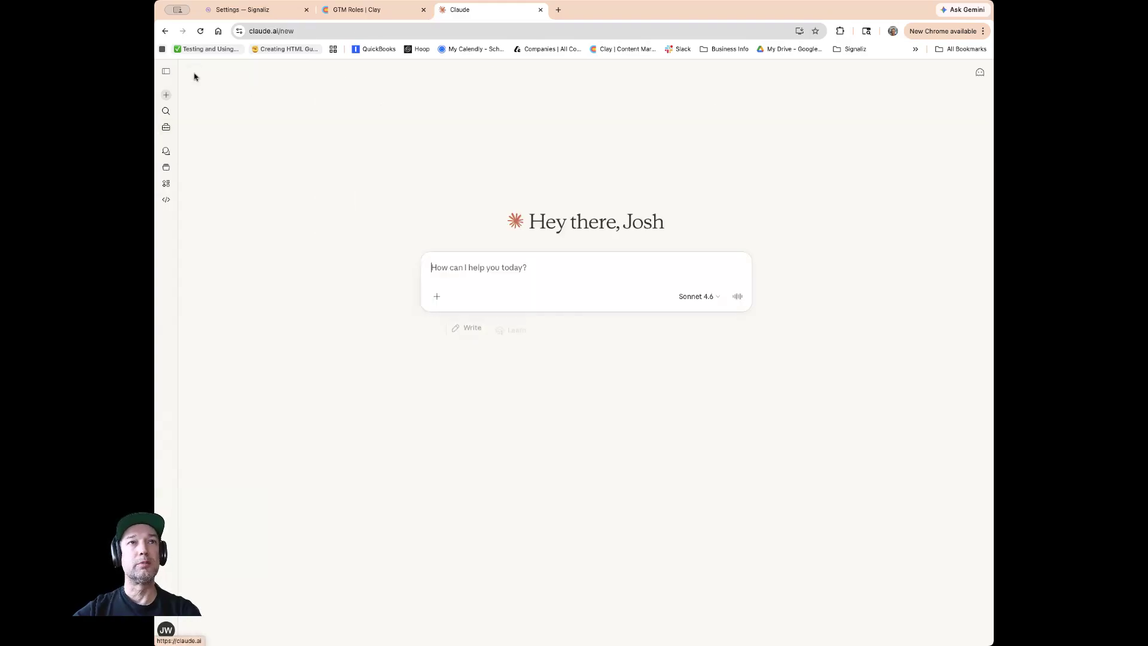
pyautogui.click(368, 11)
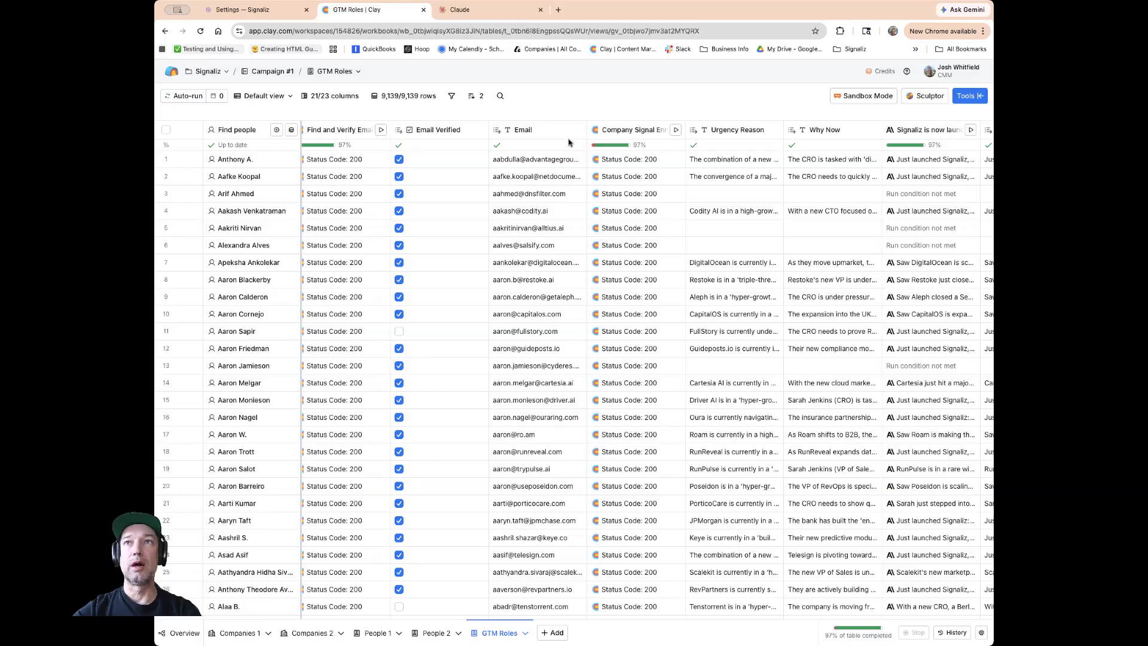
pyautogui.click(267, 11)
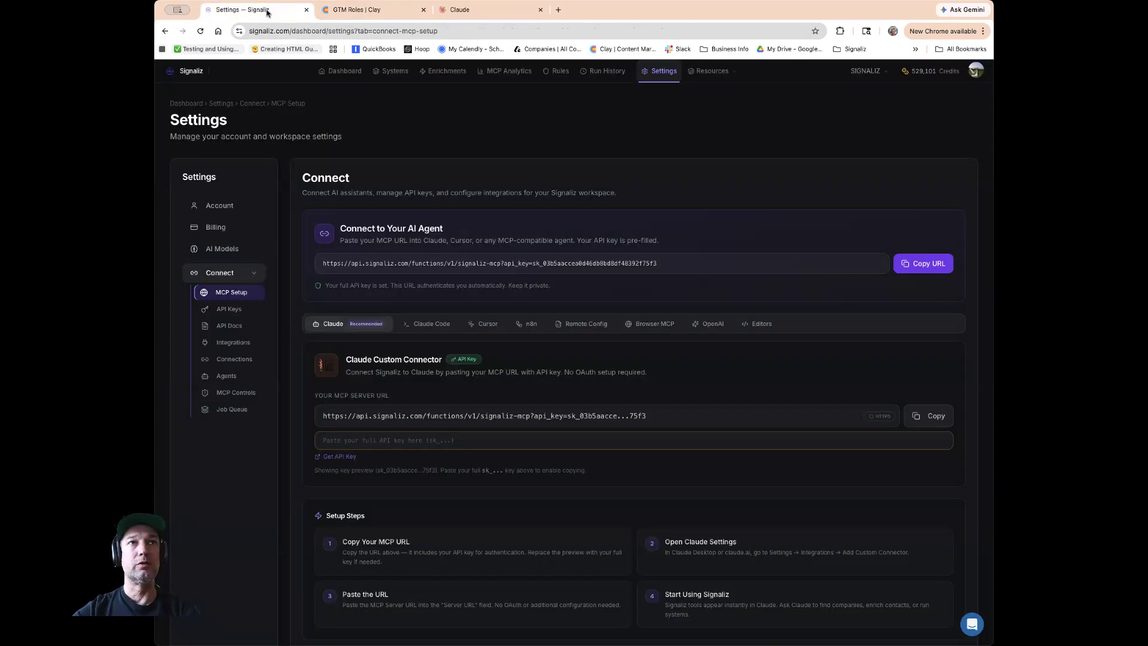
pyautogui.click(359, 32)
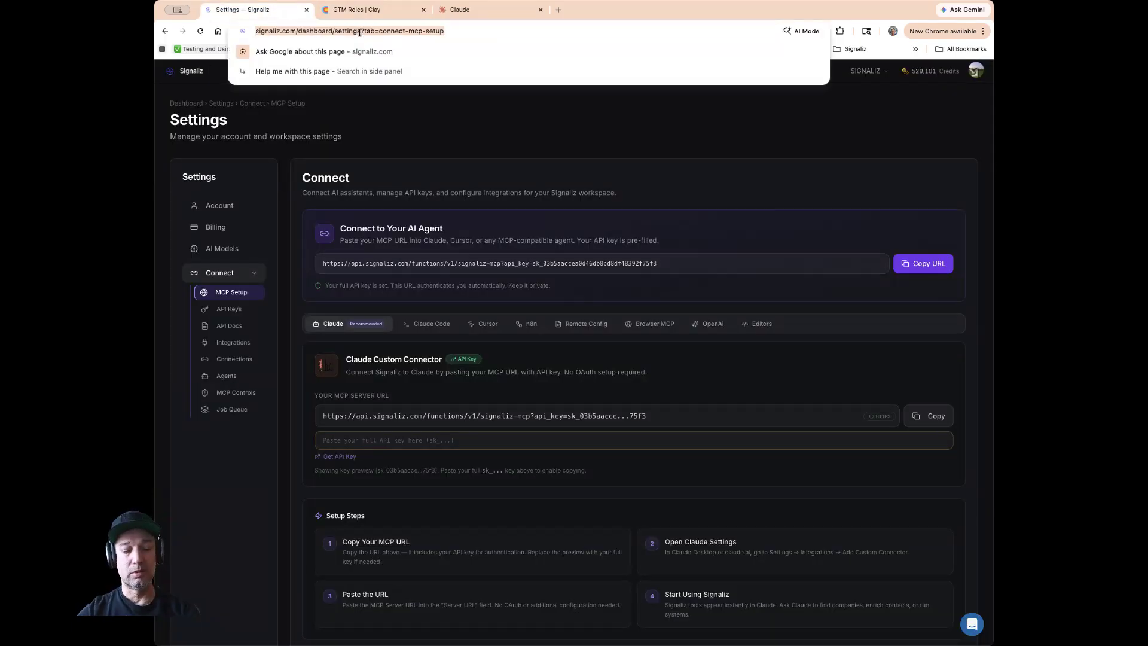
pyautogui.write('s')
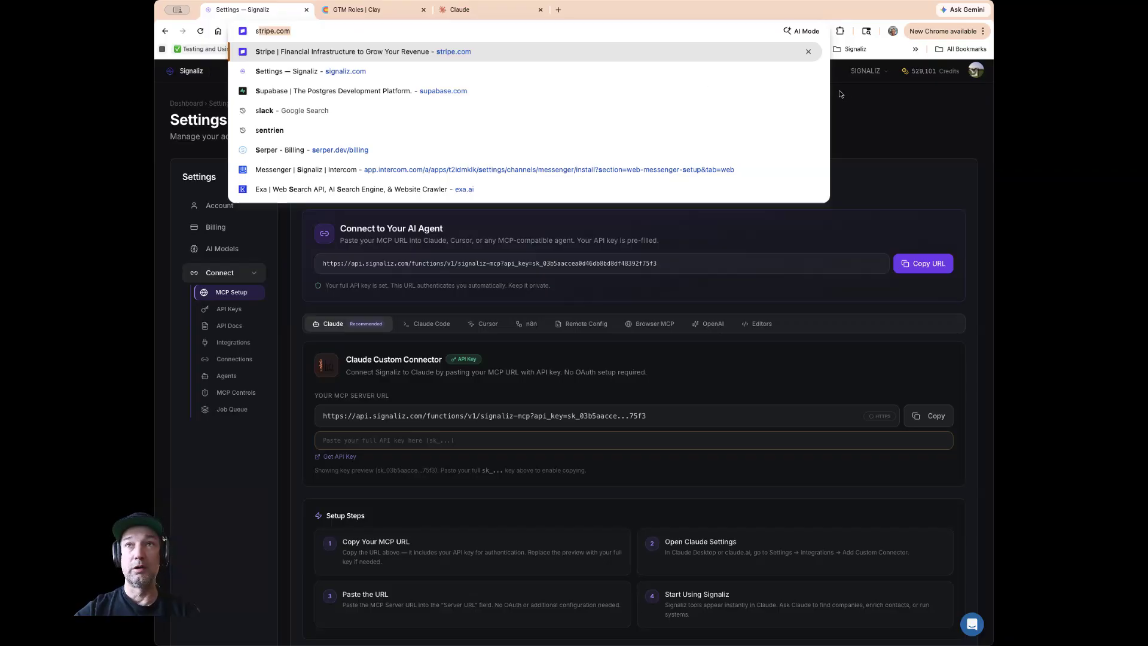
pyautogui.press('Return')
pyautogui.scroll(-1, 233, 208)
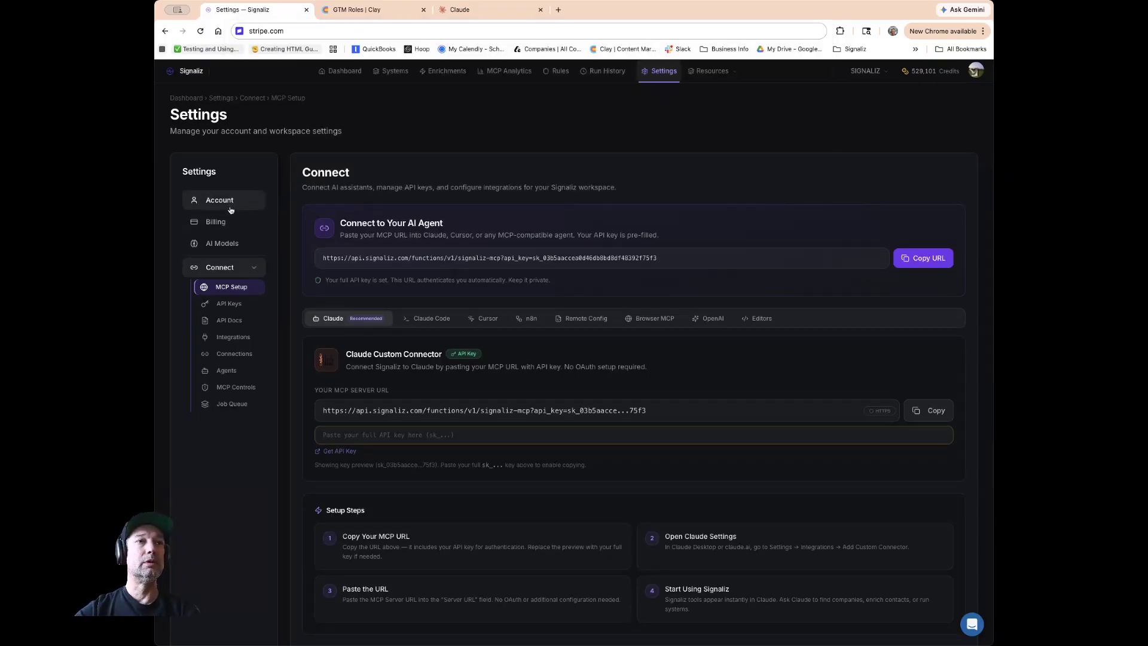
# Open the API Docs section of the Signaliz settings and browse the endpoint reference down to Company Signal Enrichment.
pyautogui.click(231, 208)
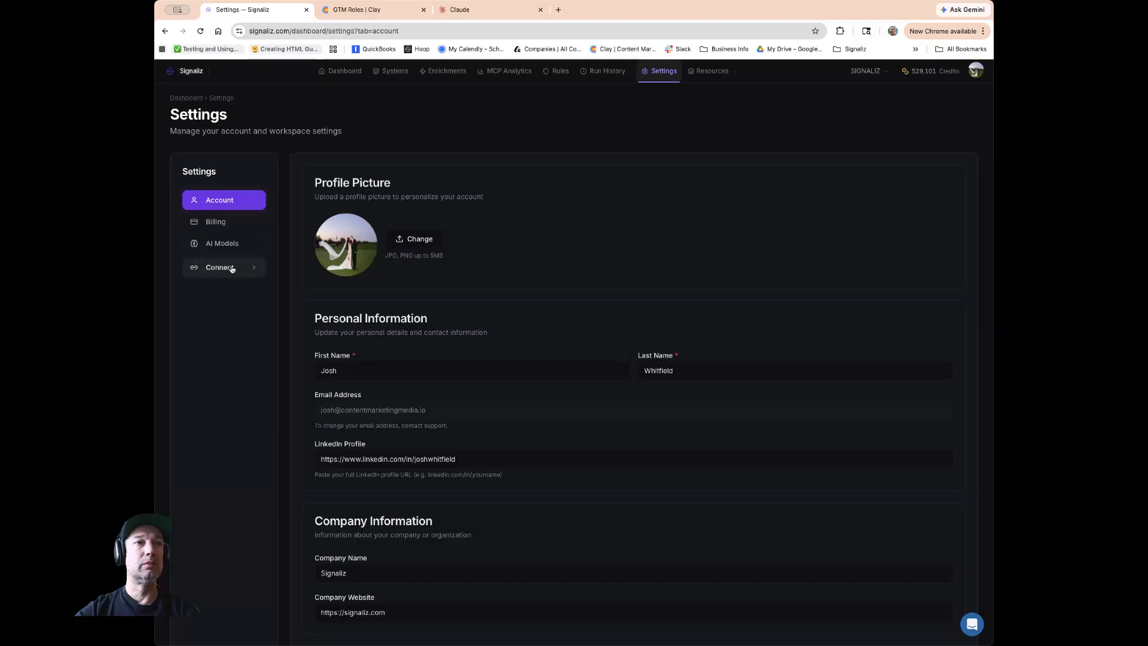
pyautogui.click(232, 269)
pyautogui.click(239, 326)
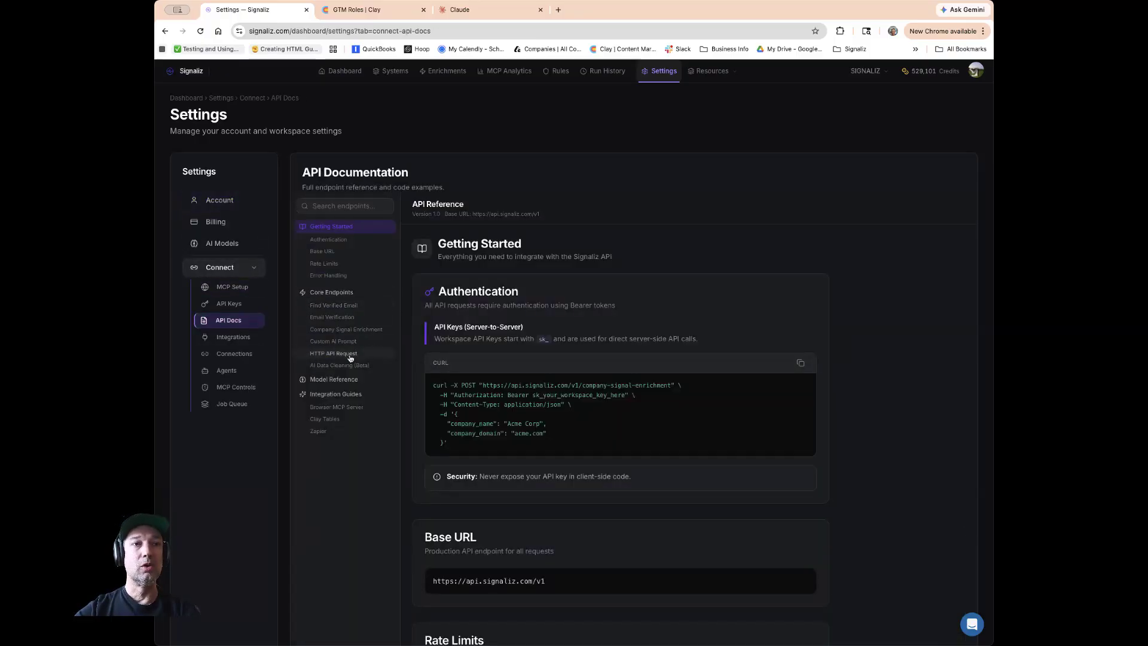
pyautogui.click(337, 332)
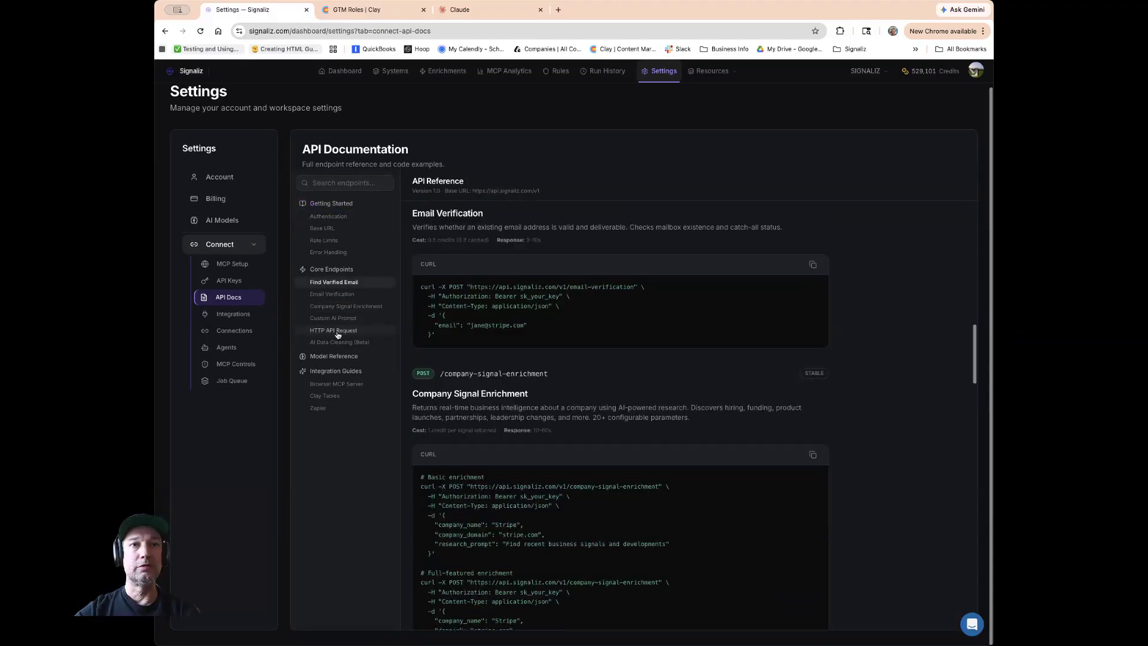
pyautogui.scroll(-2, 545, 330)
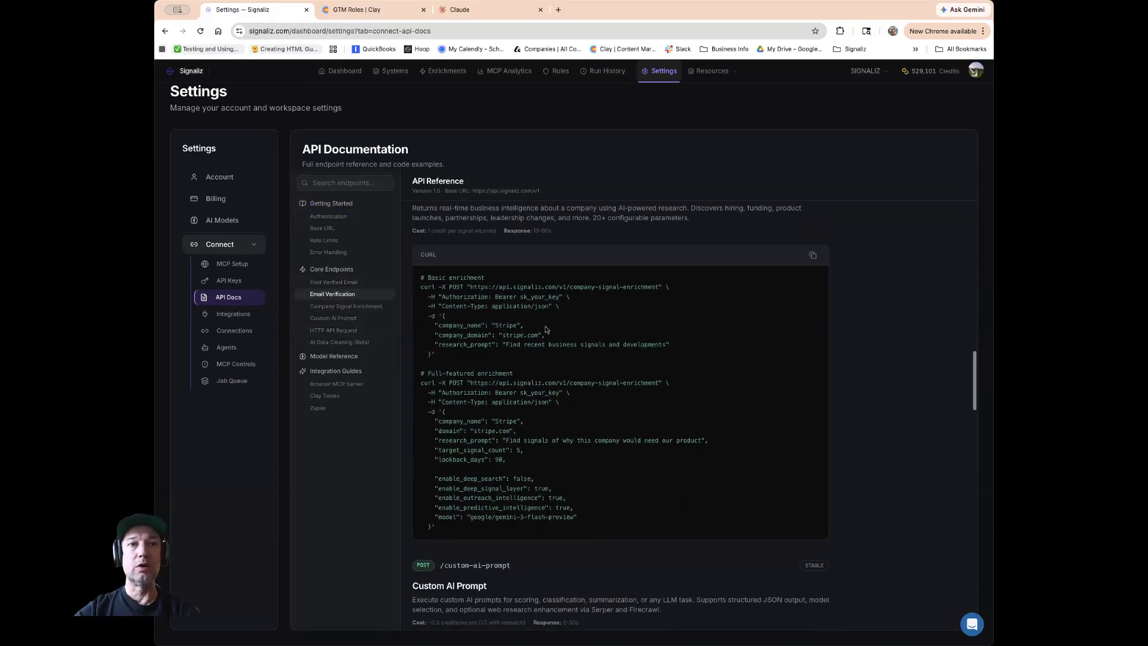
pyautogui.scroll(-1, 545, 330)
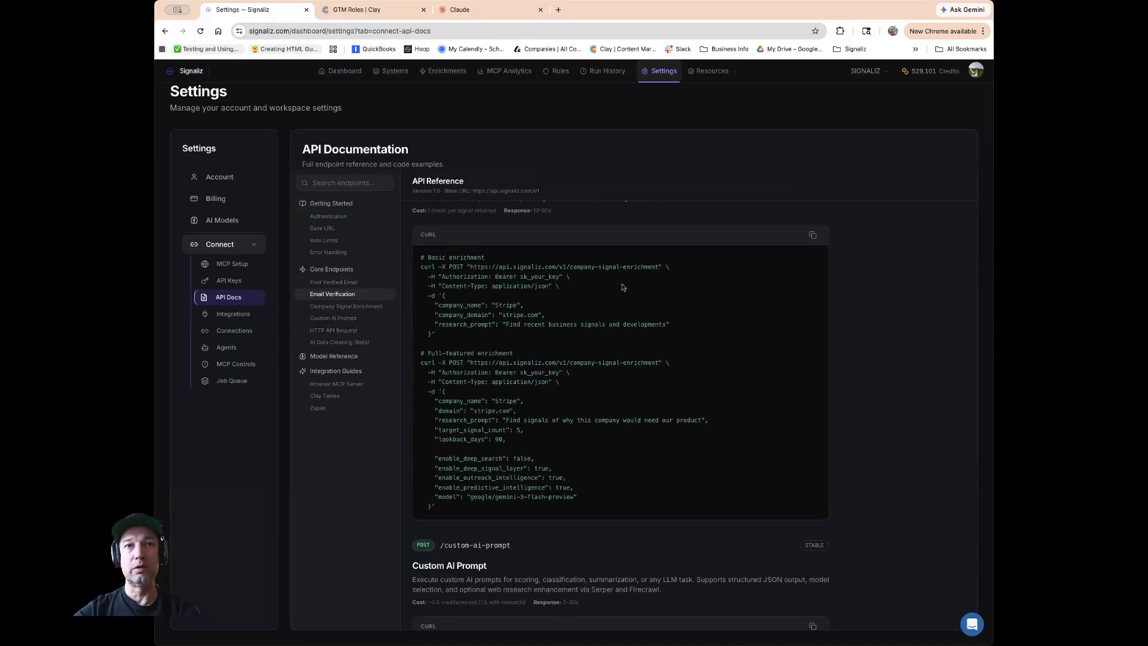
# Select the company-signal-enrichment endpoint URL and copy the Company Signal Enrichment cURL example.
pyautogui.moveTo(660, 265); pyautogui.dragTo(470, 263)
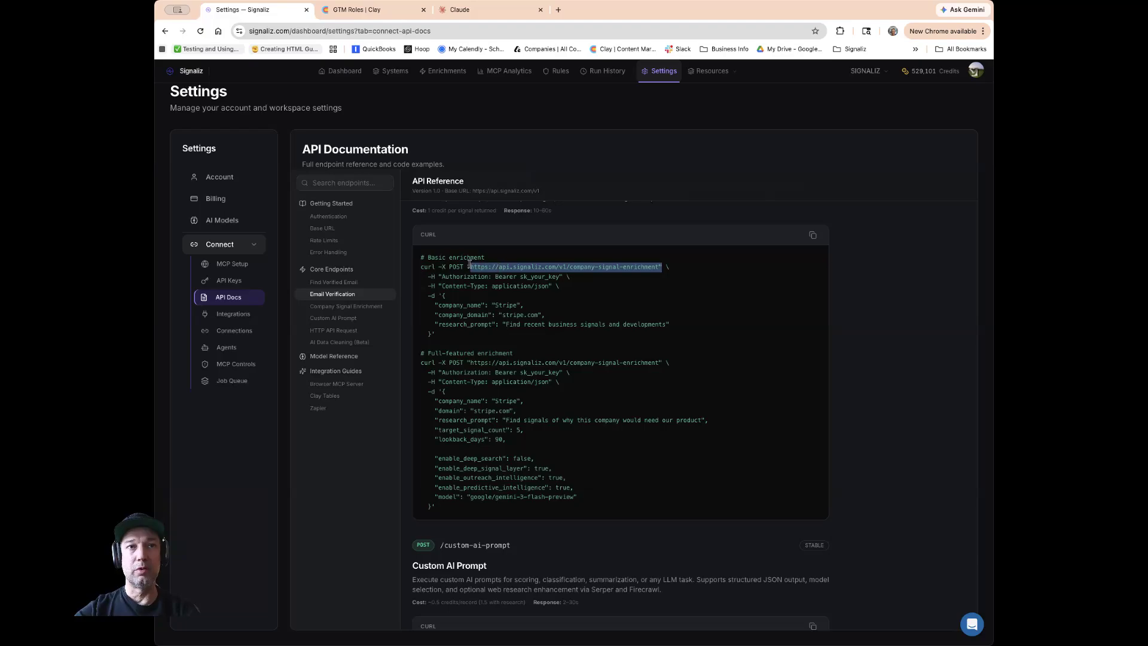
pyautogui.scroll(-1, 553, 311)
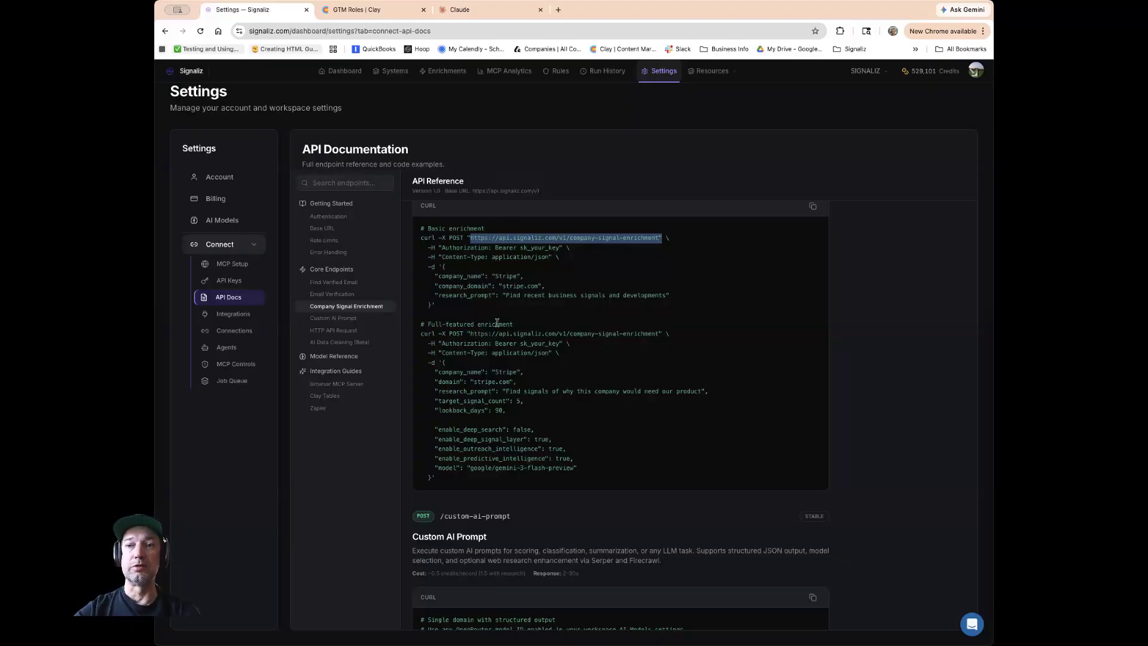
pyautogui.scroll(-3, 472, 362)
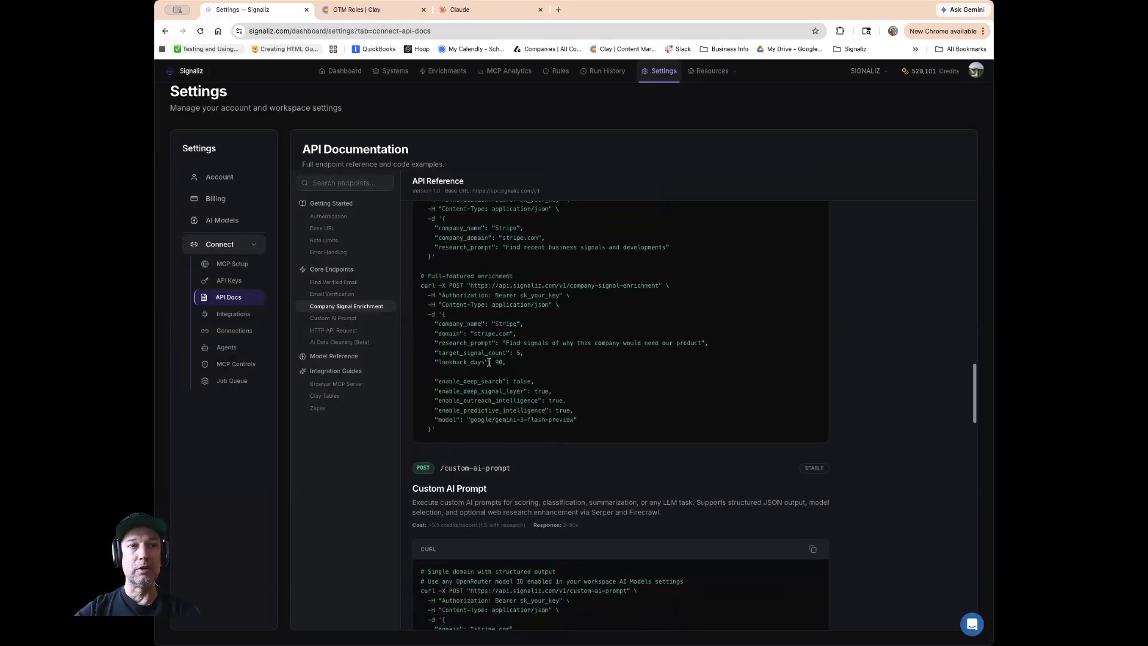
pyautogui.scroll(-1, 488, 362)
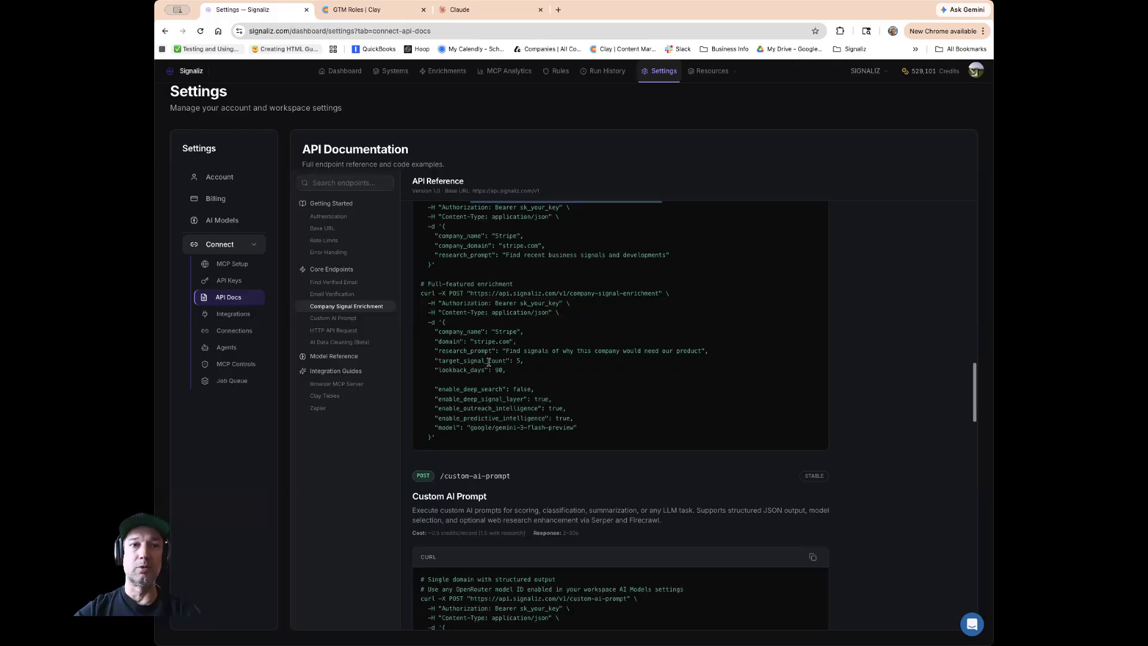
pyautogui.scroll(-15, 454, 344)
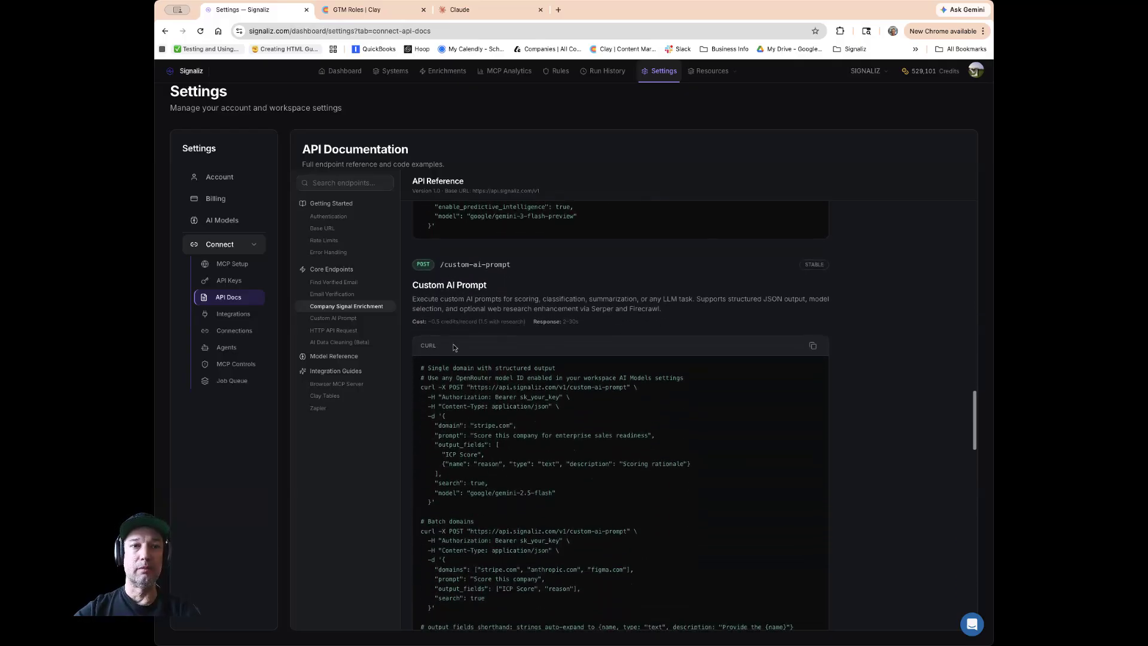
pyautogui.scroll(20, 453, 344)
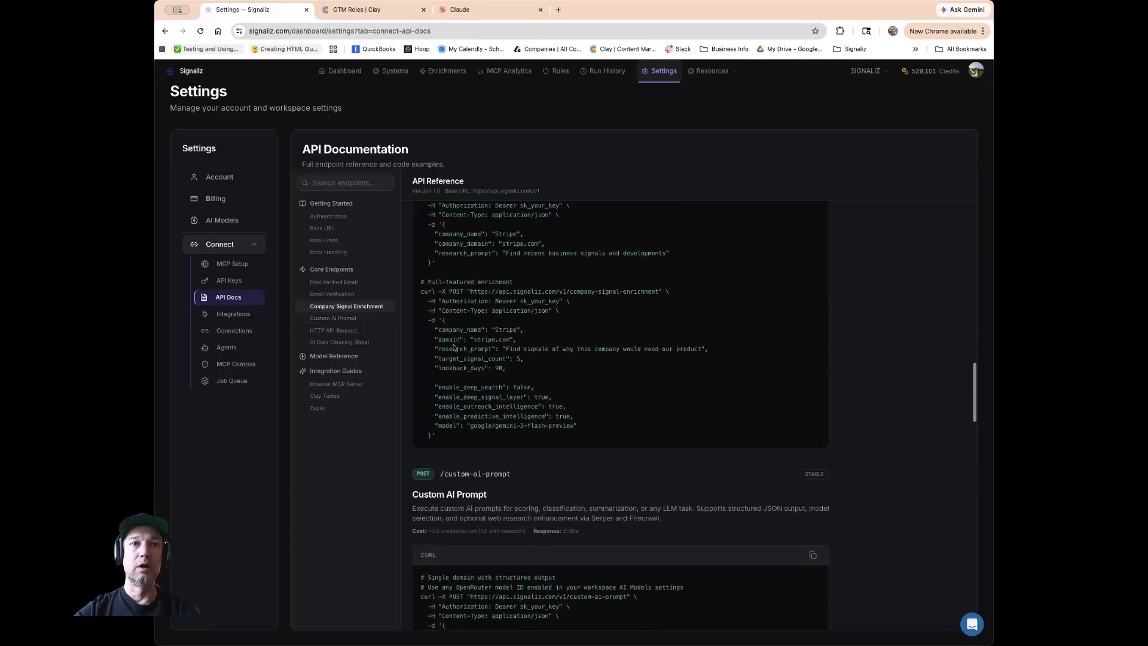
pyautogui.scroll(-1, 453, 344)
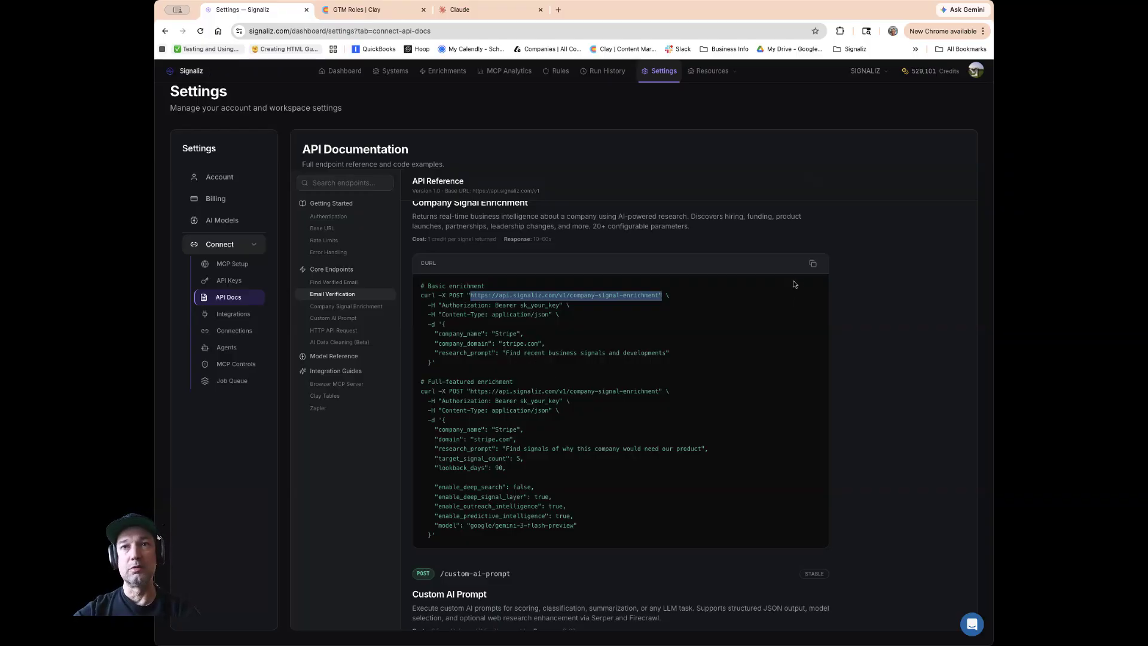
pyautogui.click(812, 263)
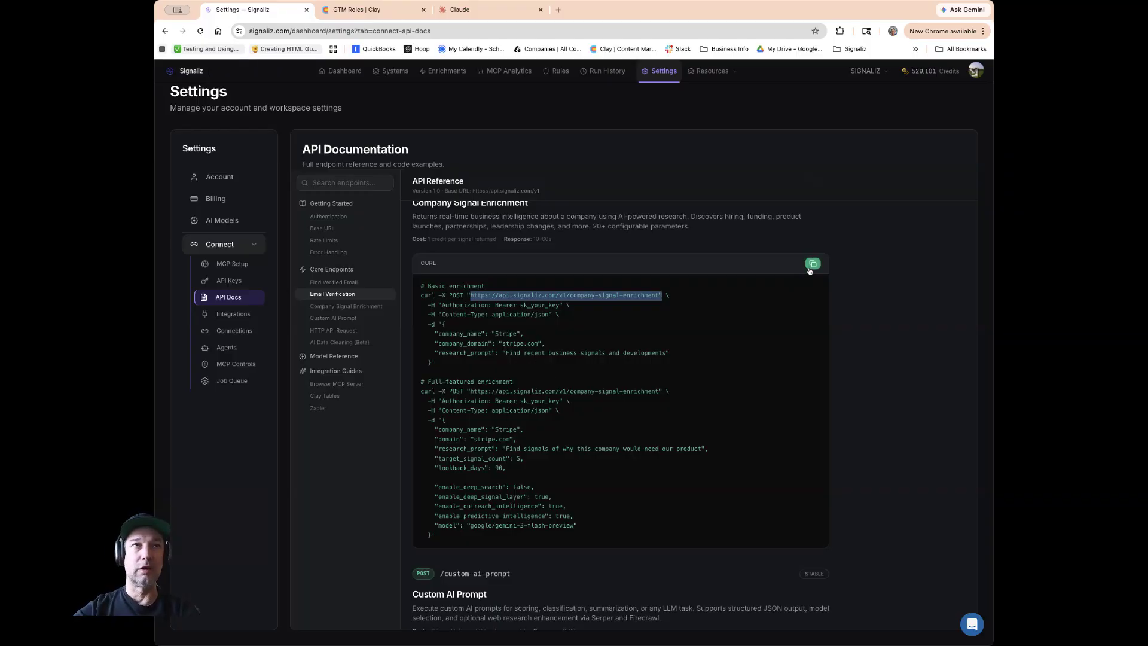
# Search the Clay table's enrichment tools for signaliz and preview the Company Signal Enrichment Signaliz 01/12 template.
pyautogui.click(386, 13)
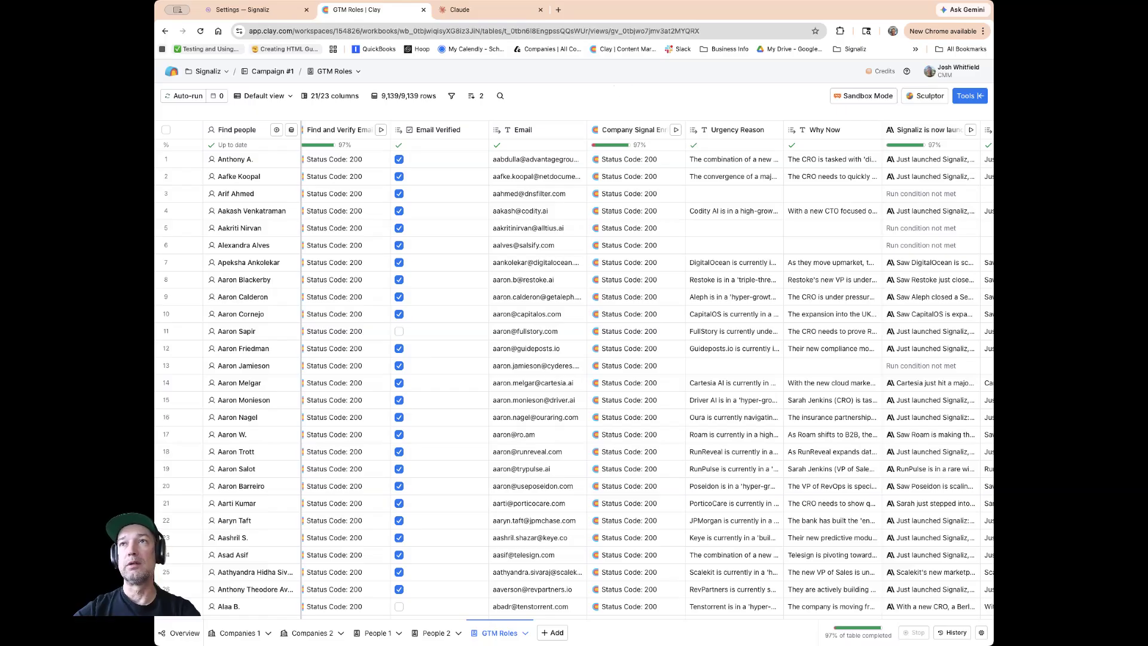
pyautogui.click(968, 96)
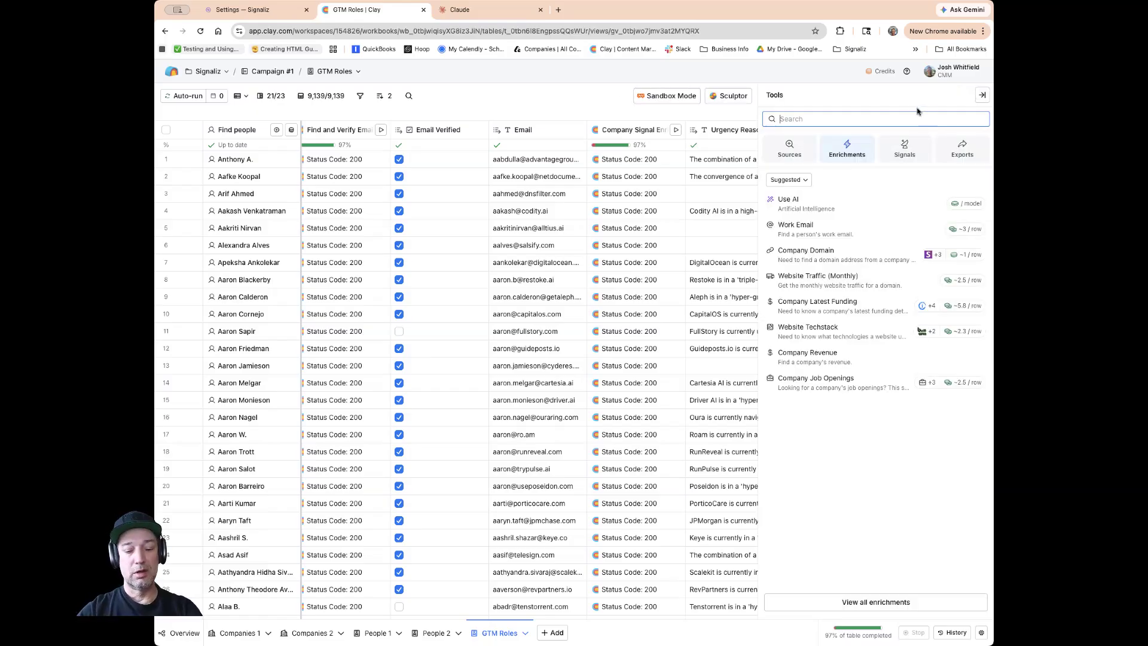
pyautogui.write('signaliz')
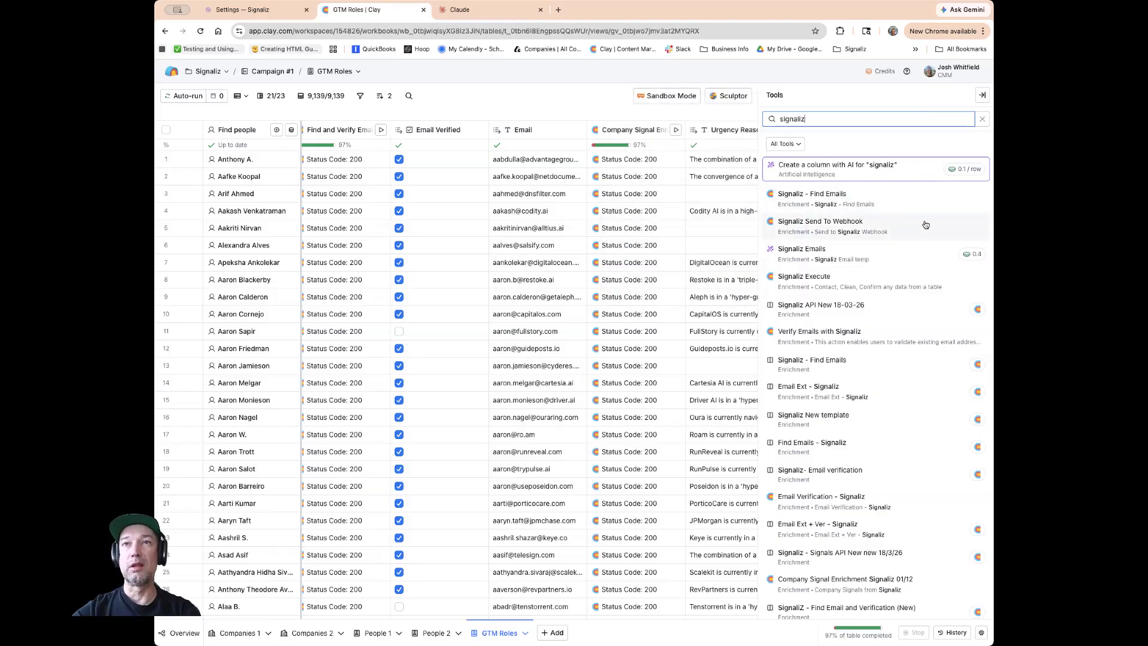
pyautogui.scroll(-2, 903, 224)
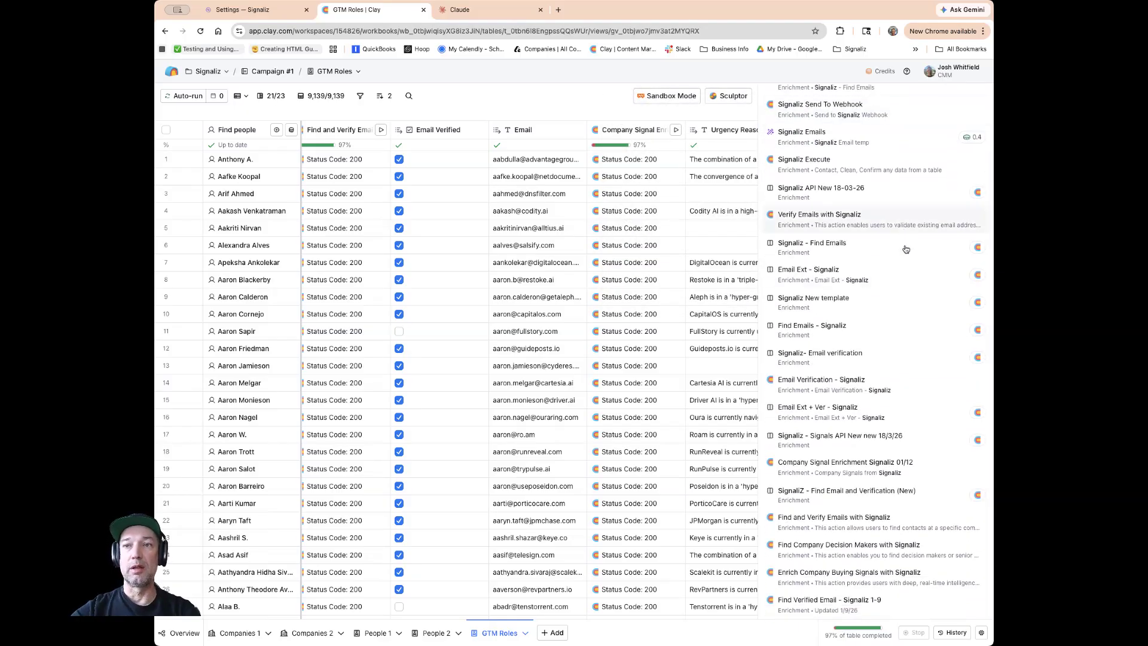
pyautogui.click(826, 468)
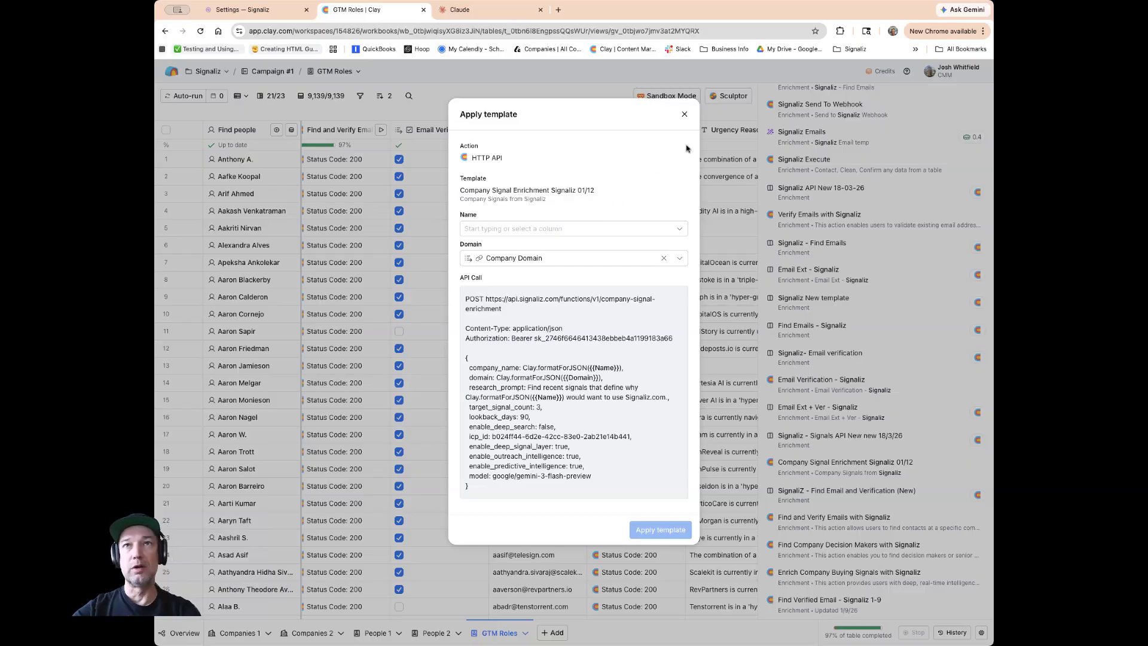
pyautogui.click(684, 114)
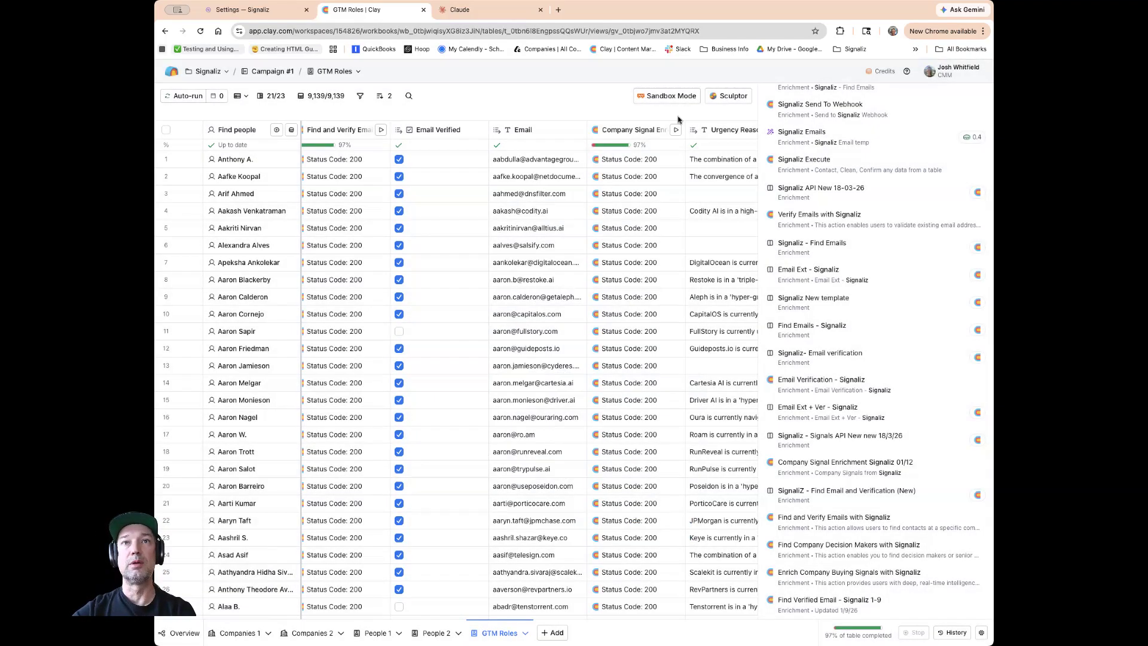
# Open the Company Signal Enrichment column's configuration and review its HTTP API account, endpoint, body and headers.
pyautogui.click(637, 131)
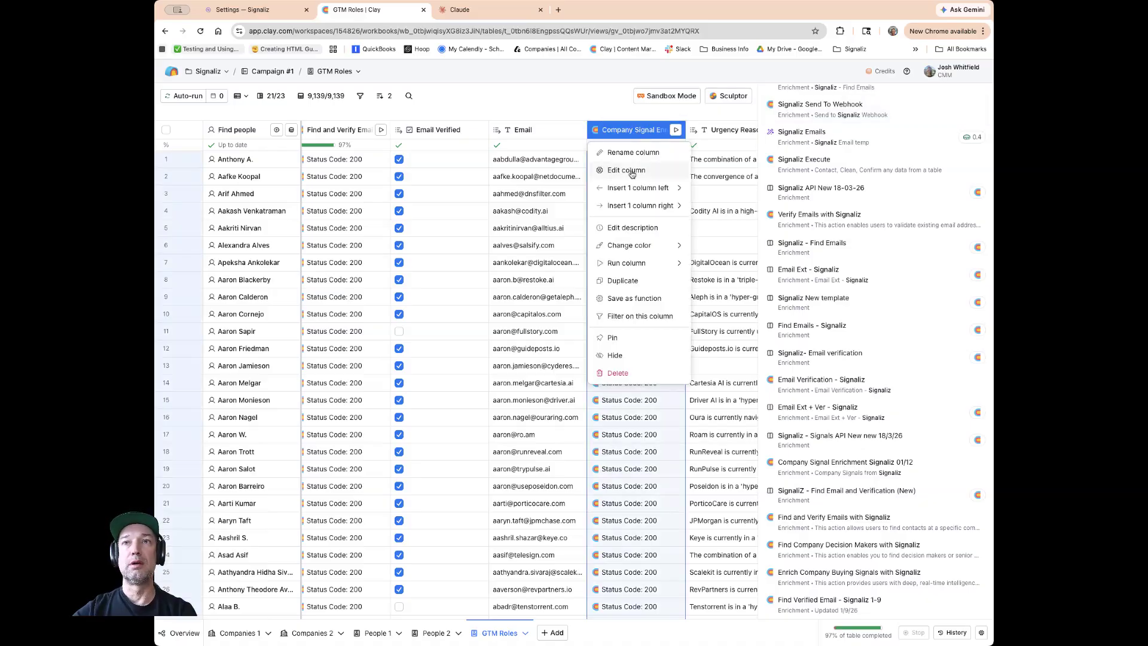
pyautogui.click(626, 170)
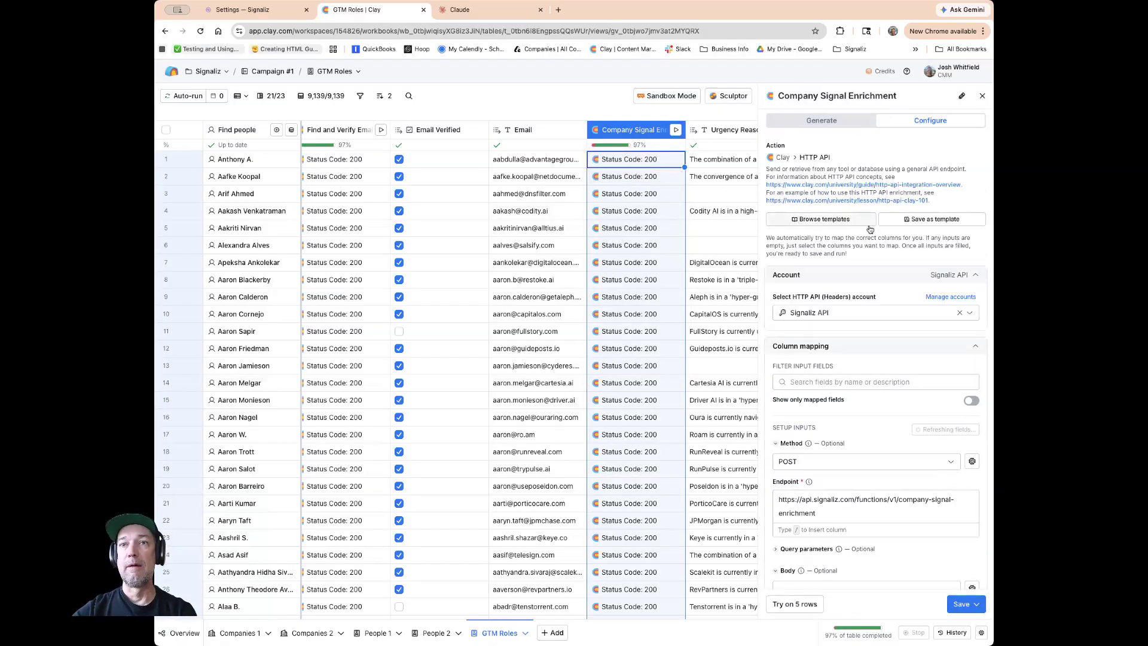
pyautogui.scroll(-2, 868, 229)
pyautogui.scroll(-3, 868, 229)
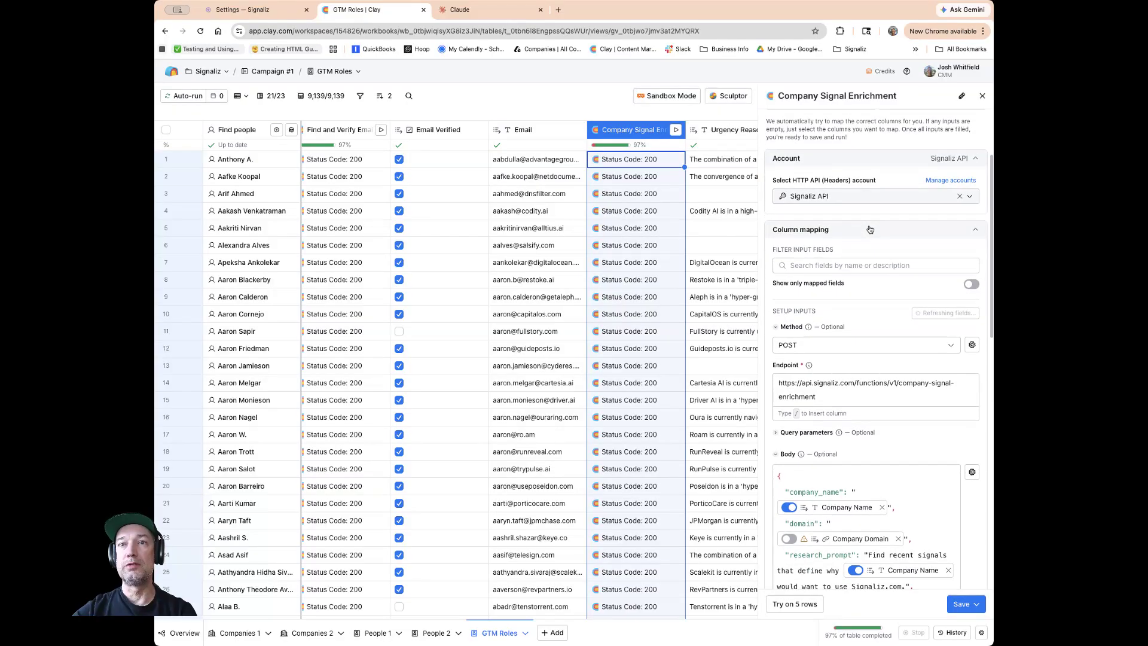
pyautogui.scroll(2, 868, 227)
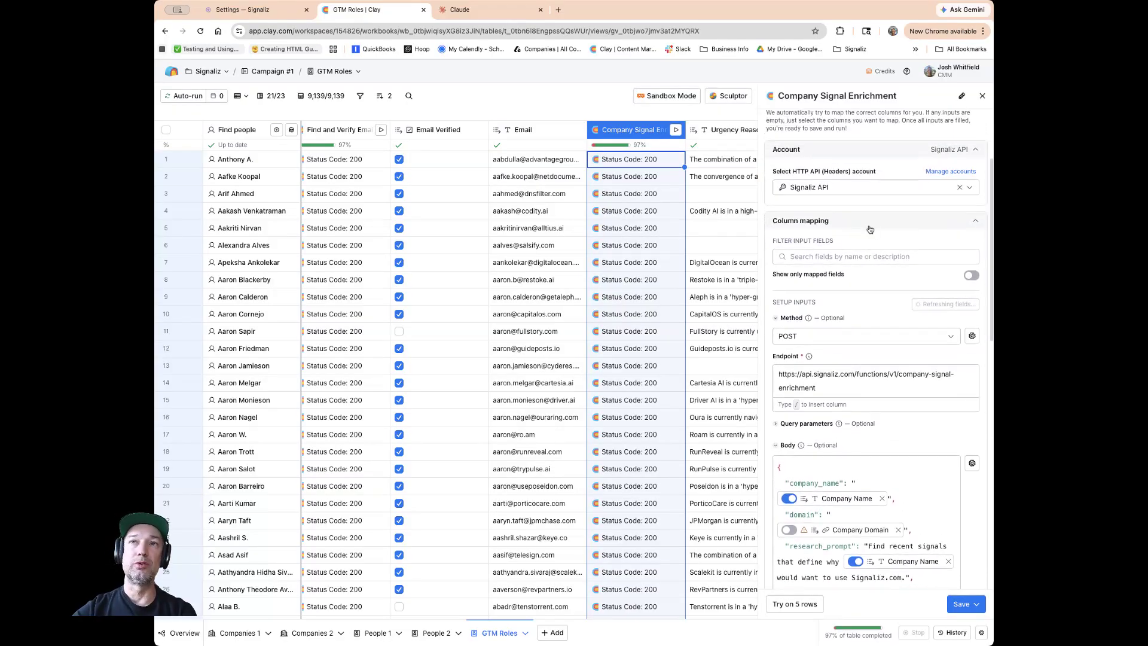
pyautogui.scroll(1, 862, 212)
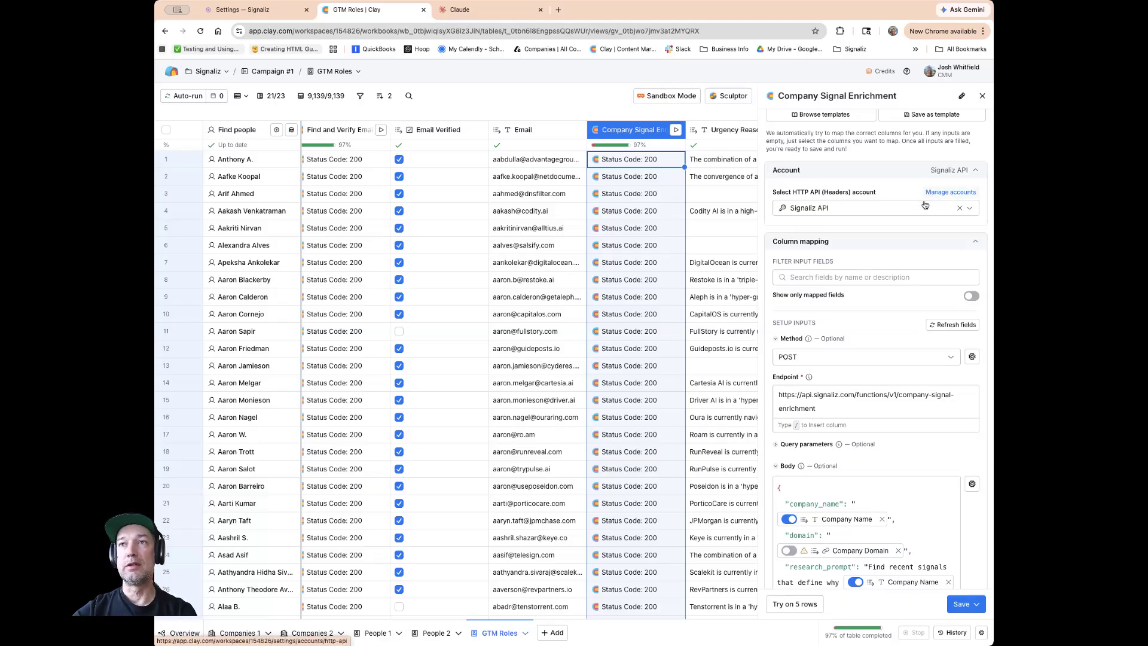
pyautogui.scroll(-5, 900, 210)
pyautogui.scroll(-5, 901, 210)
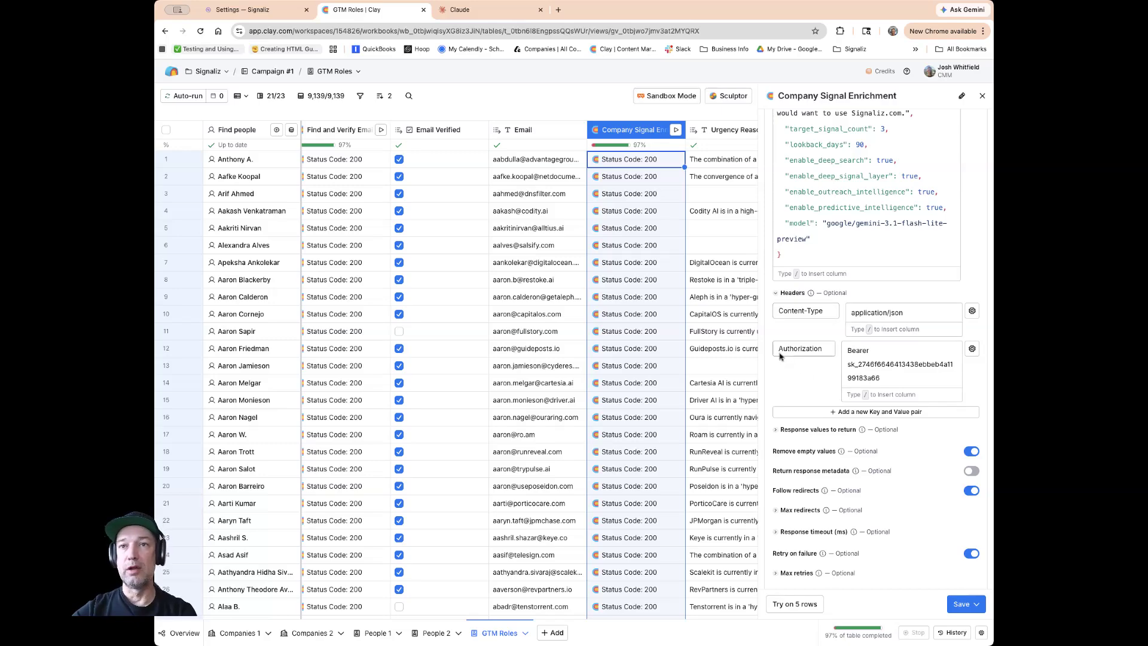
# Inspect the Authorization header key and the endpoint URL in the column's request settings, then return to the Signaliz docs.
pyautogui.moveTo(888, 380); pyautogui.dragTo(846, 364)
pyautogui.scroll(2, 813, 342)
pyautogui.scroll(-3, 813, 342)
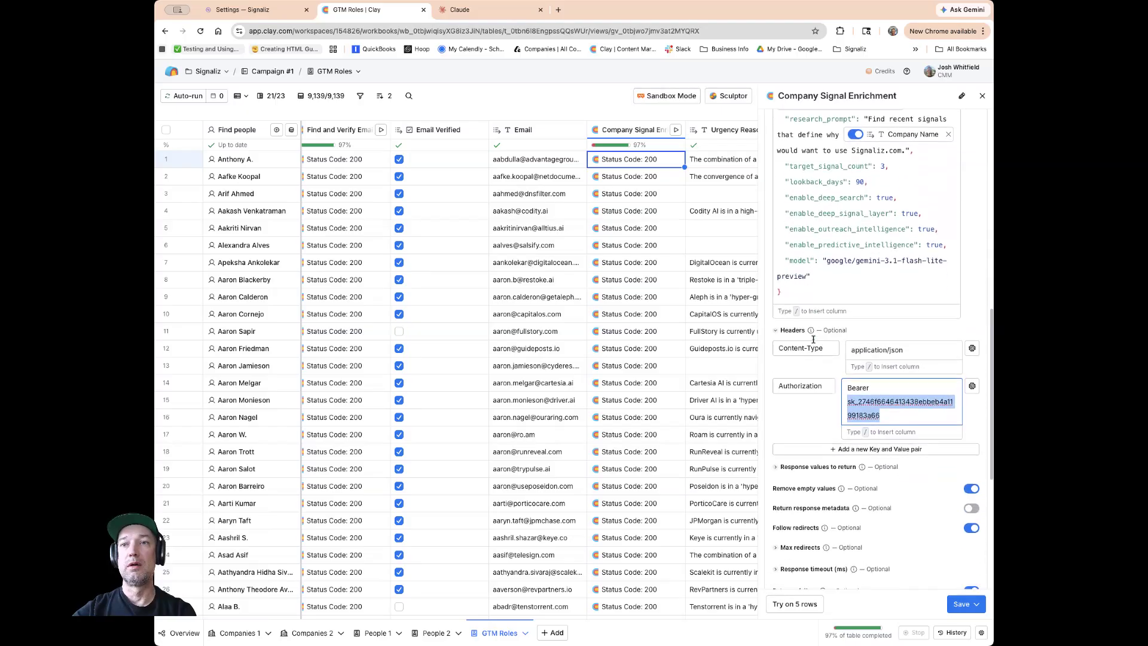
pyautogui.scroll(6, 813, 341)
pyautogui.scroll(2, 813, 339)
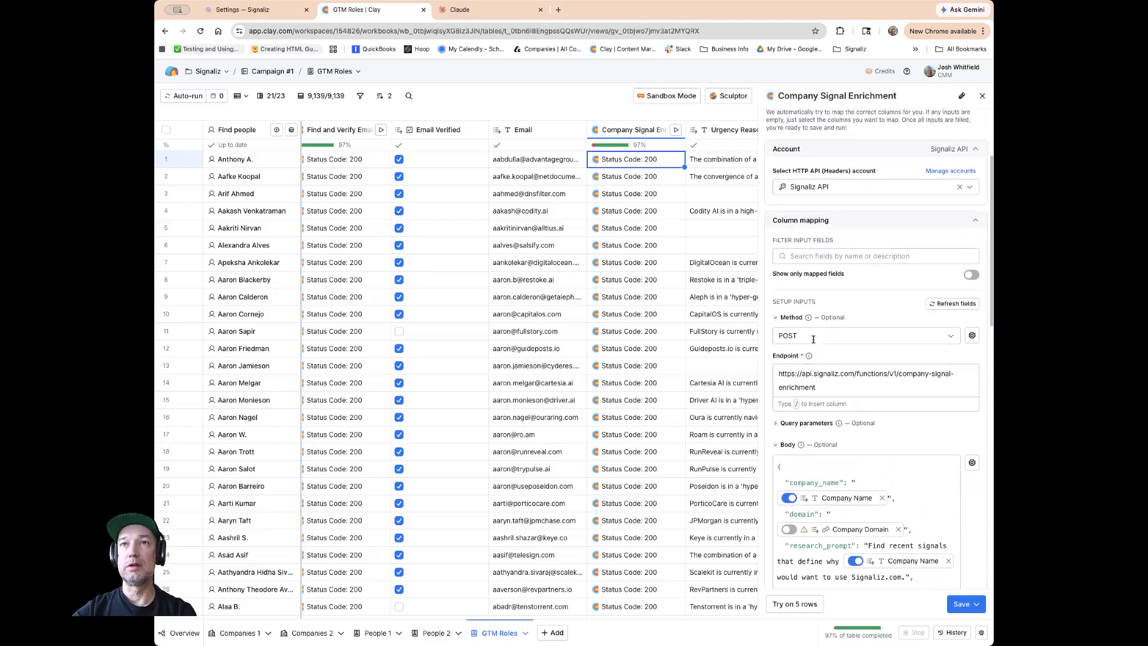
pyautogui.scroll(-8, 813, 340)
pyautogui.scroll(8, 813, 342)
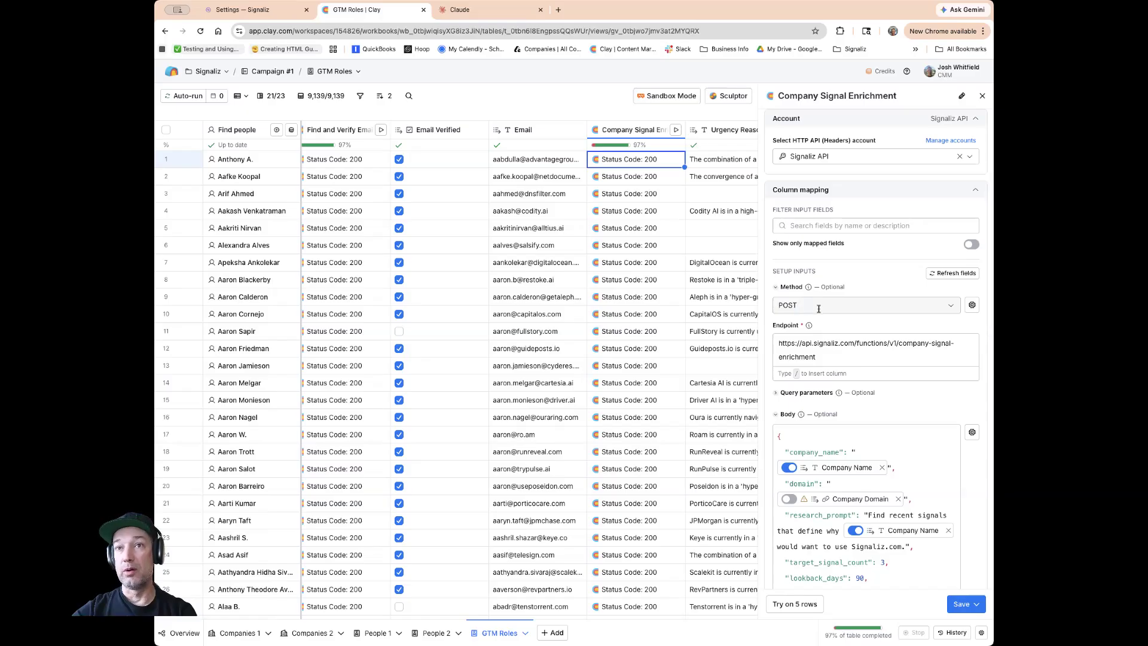
pyautogui.moveTo(819, 358); pyautogui.dragTo(778, 345)
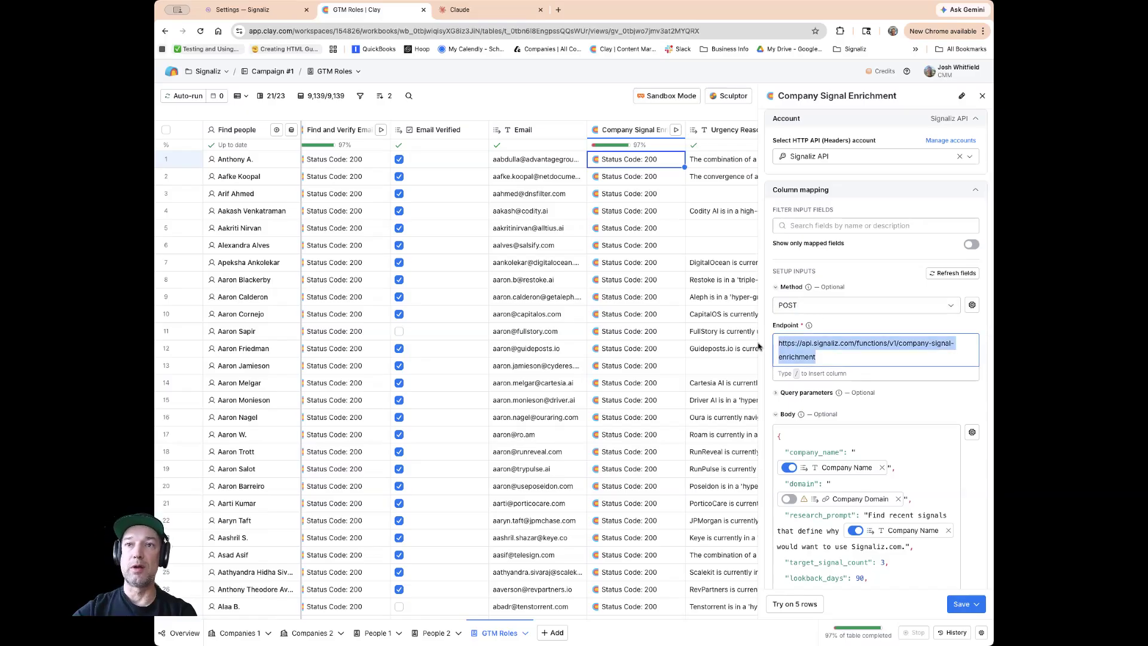
pyautogui.click(275, 9)
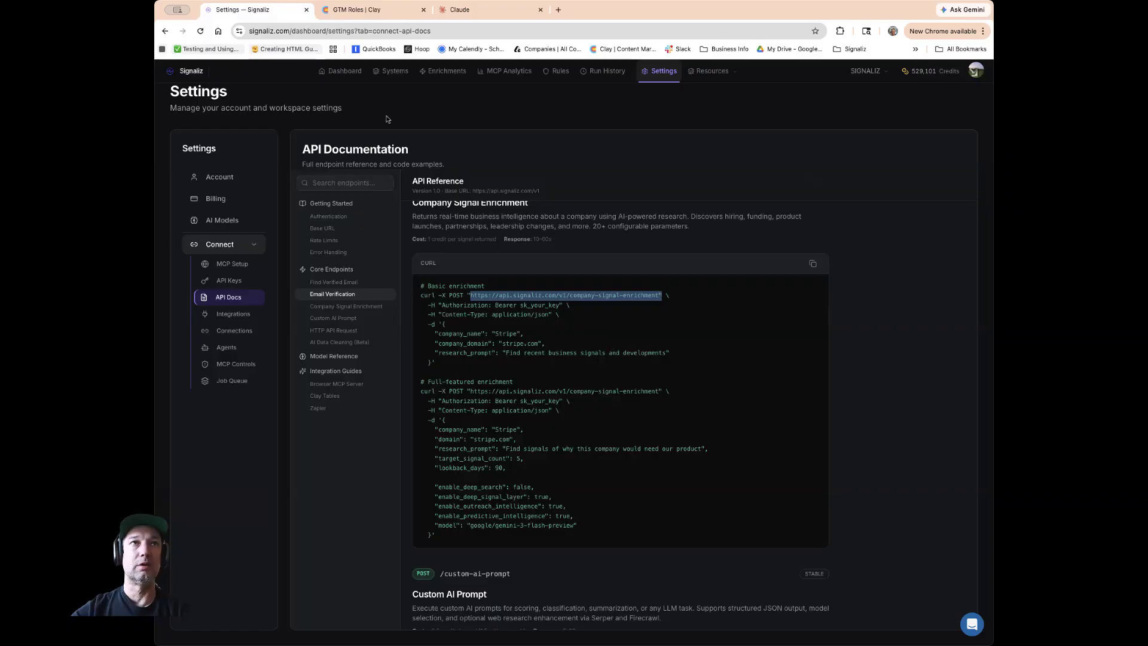
# Return to the Clay table and review the Company Signal Enrichment column's request body fields and headers.
pyautogui.click(365, 9)
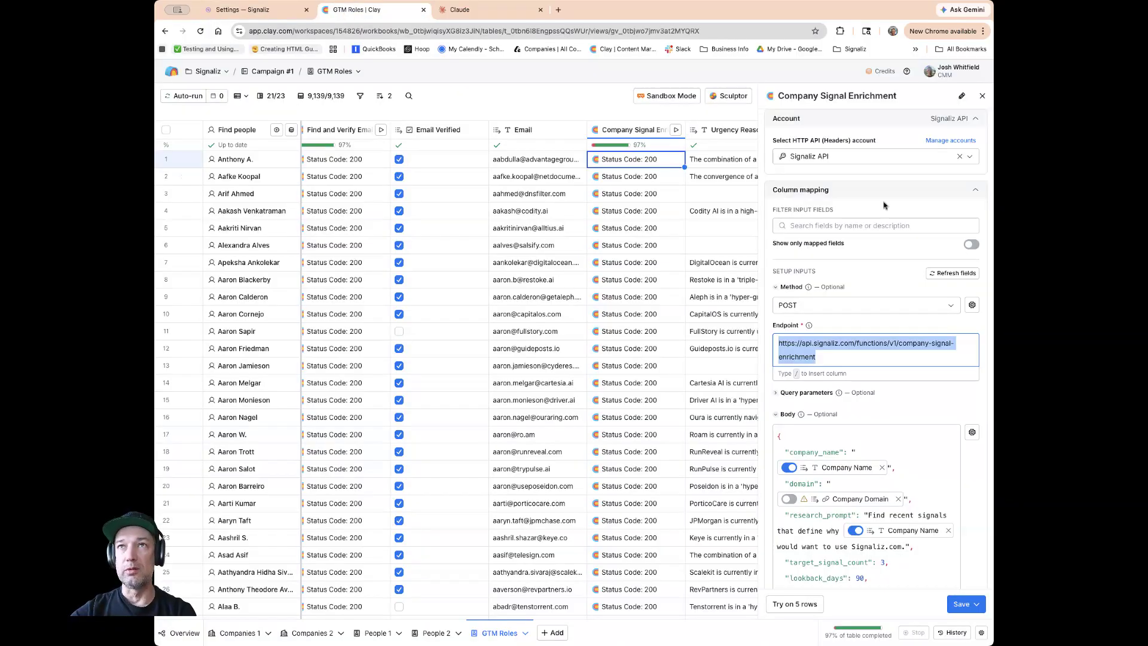
pyautogui.scroll(-5, 884, 205)
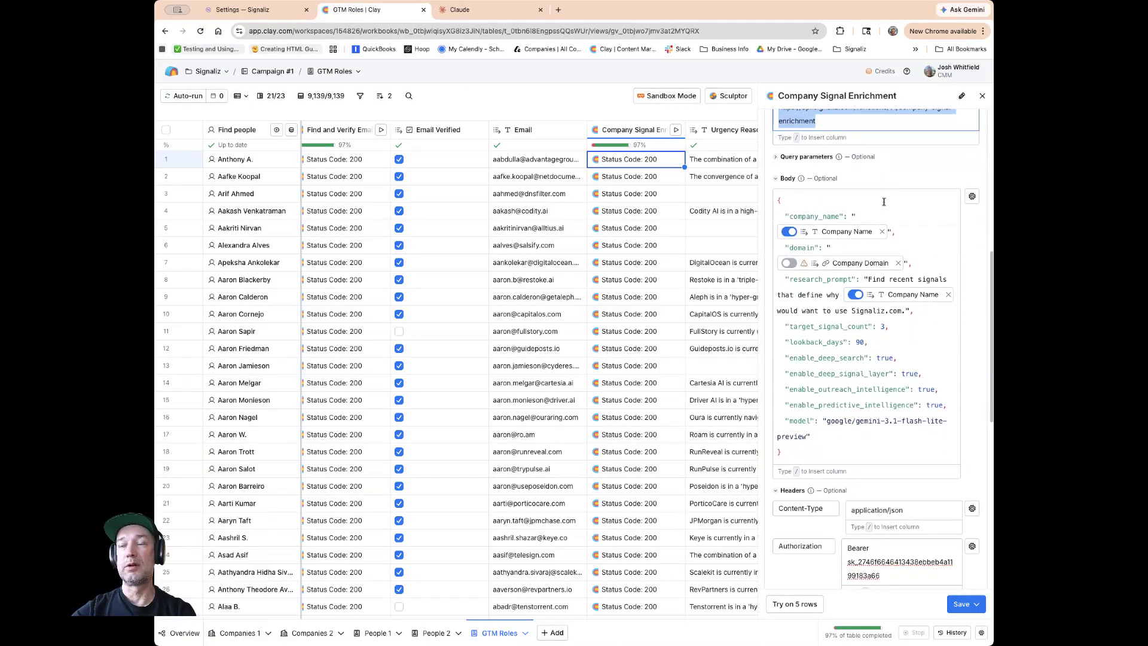
pyautogui.scroll(-1, 884, 205)
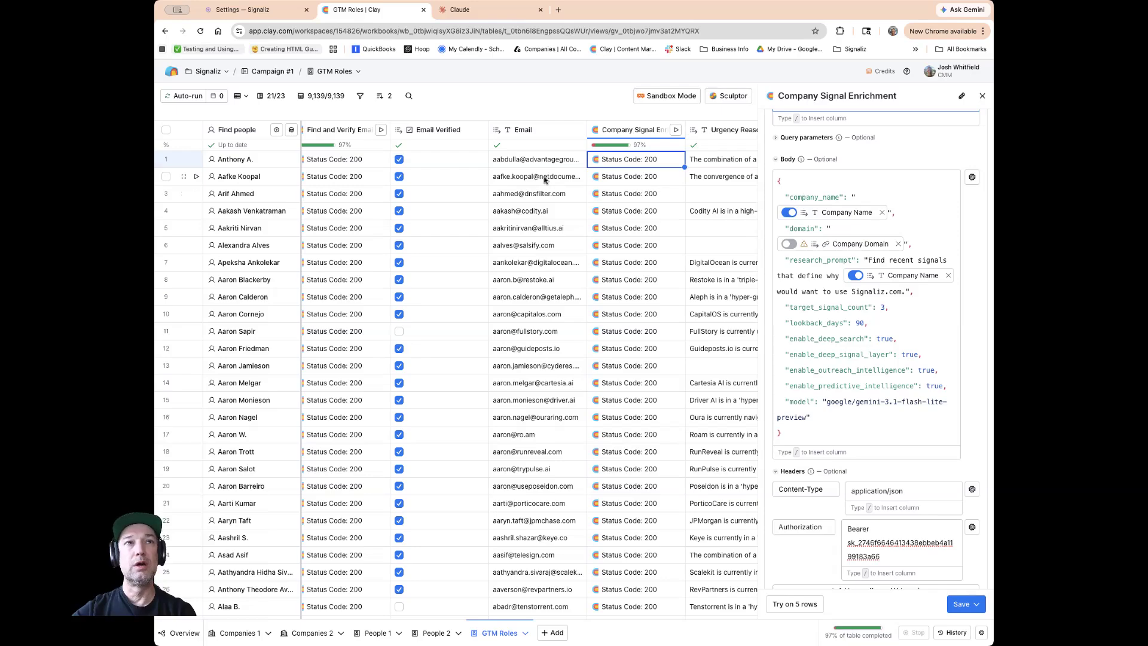
pyautogui.hscroll(-1, 544, 179)
pyautogui.hscroll(-10, 544, 179)
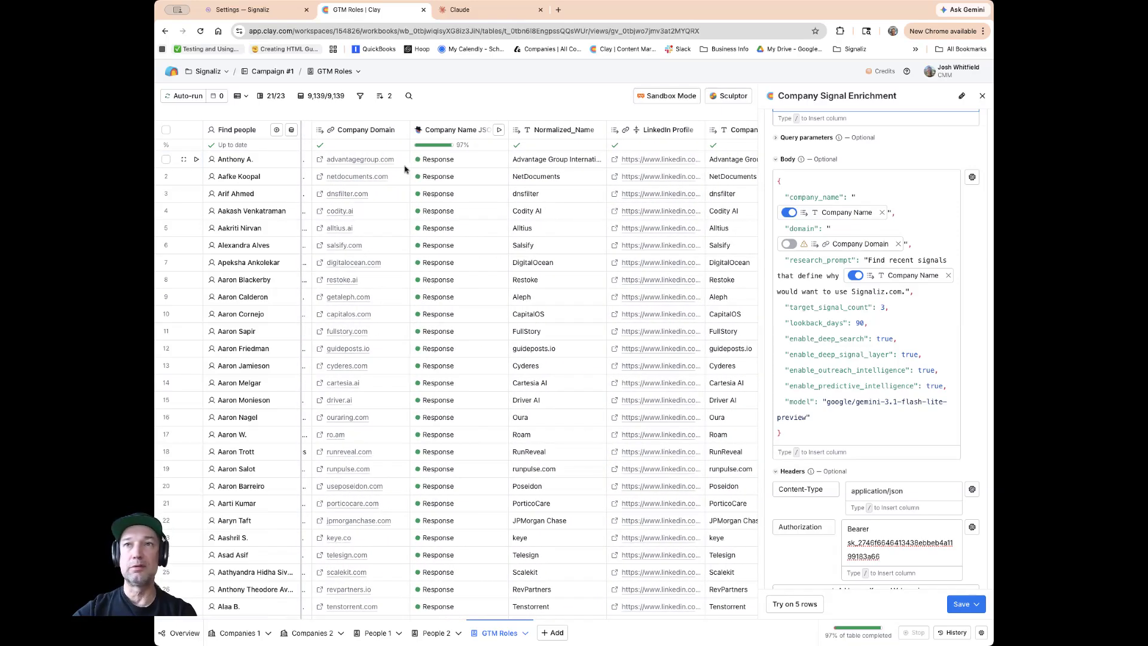
pyautogui.hscroll(1, 377, 164)
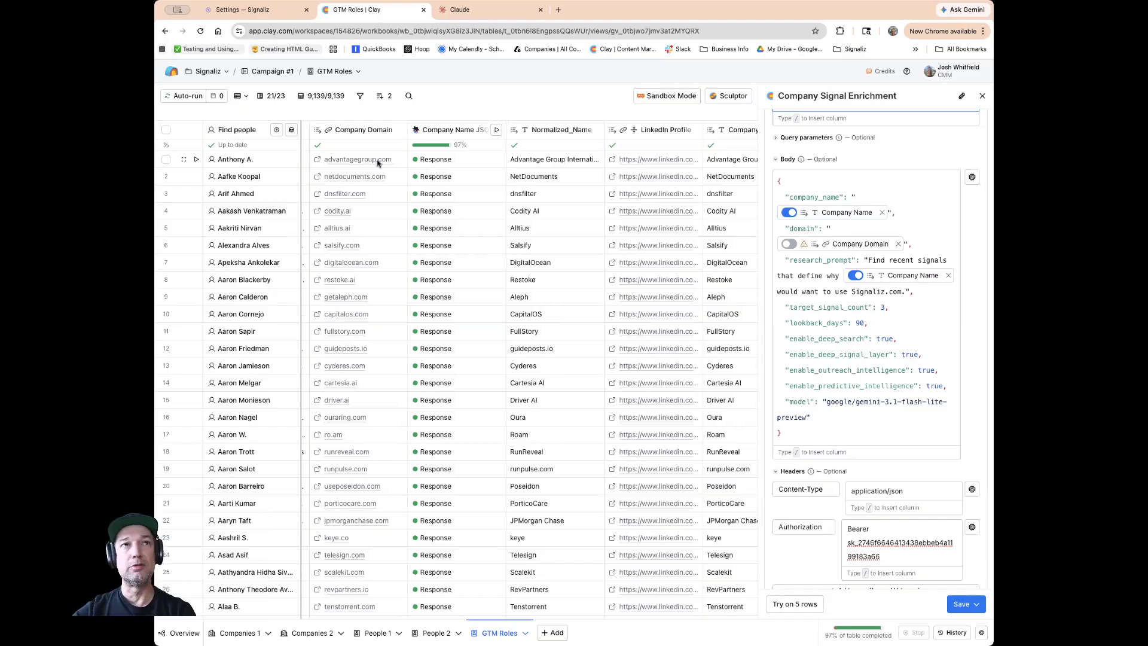
pyautogui.hscroll(-1, 377, 163)
pyautogui.hscroll(-1, 378, 164)
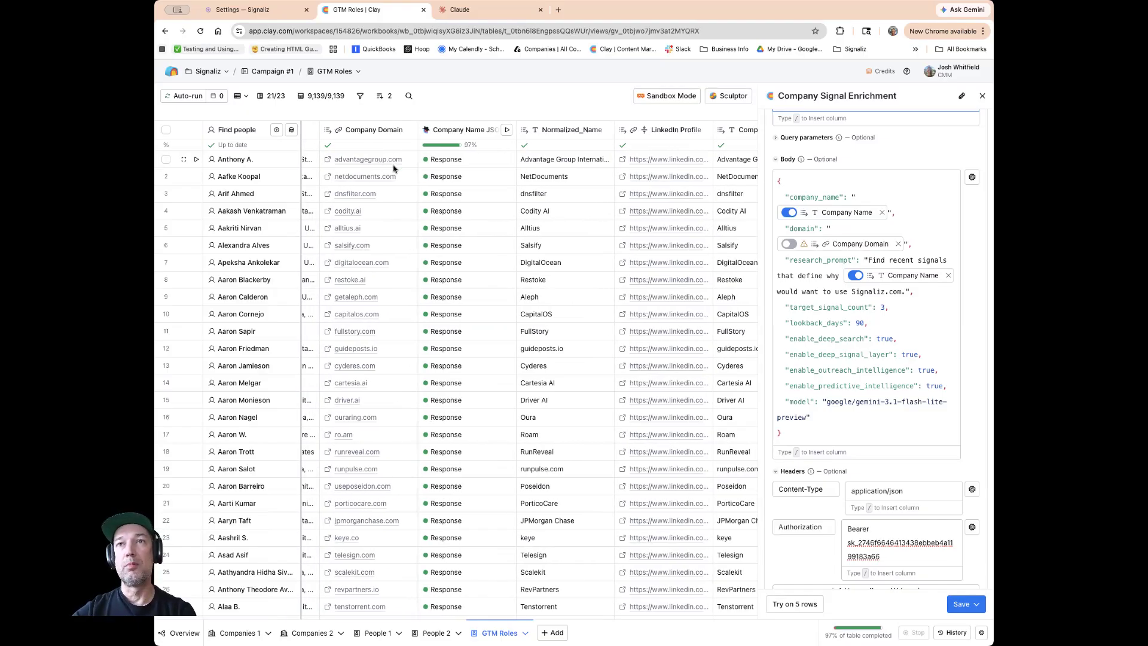
pyautogui.moveTo(818, 214)
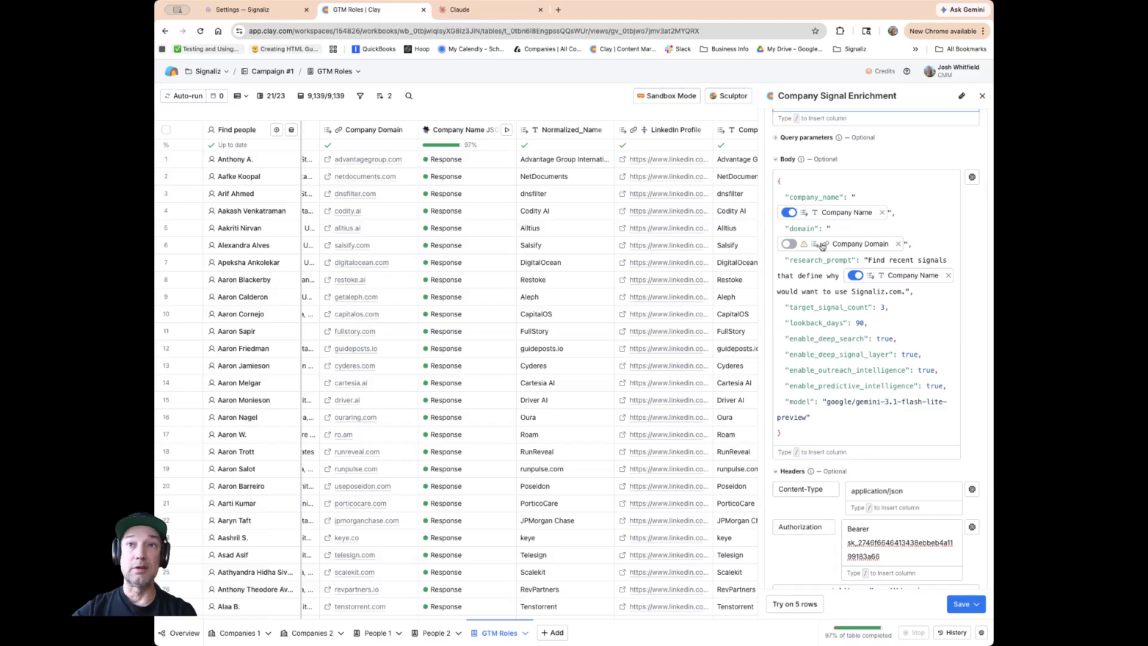
pyautogui.moveTo(822, 247)
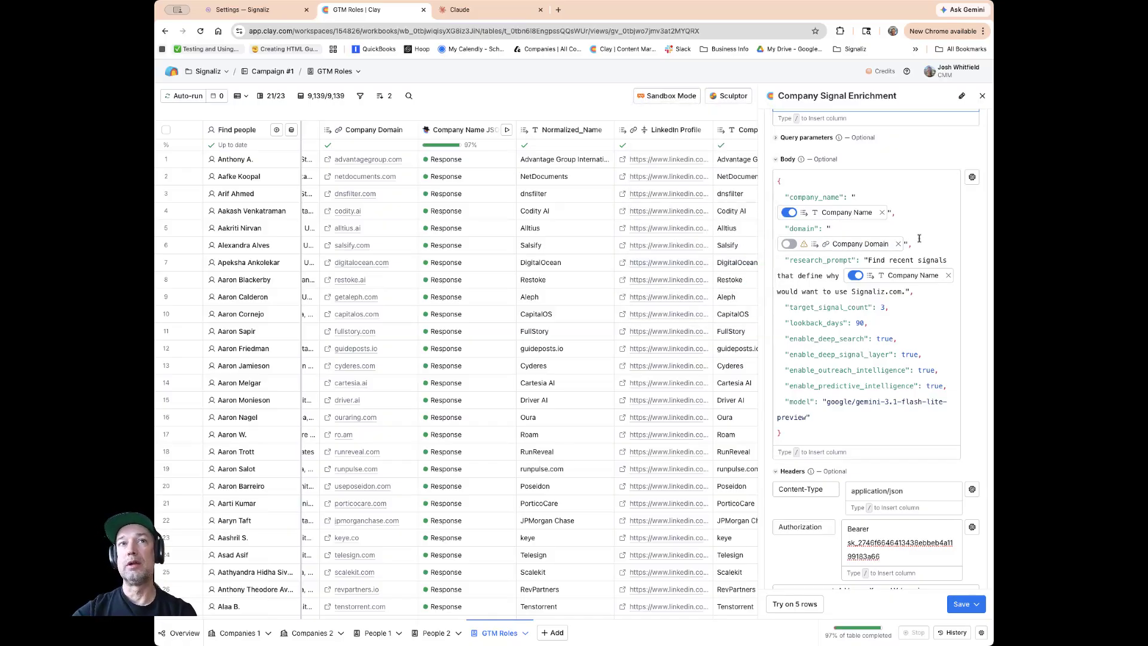
pyautogui.hscroll(5, 406, 177)
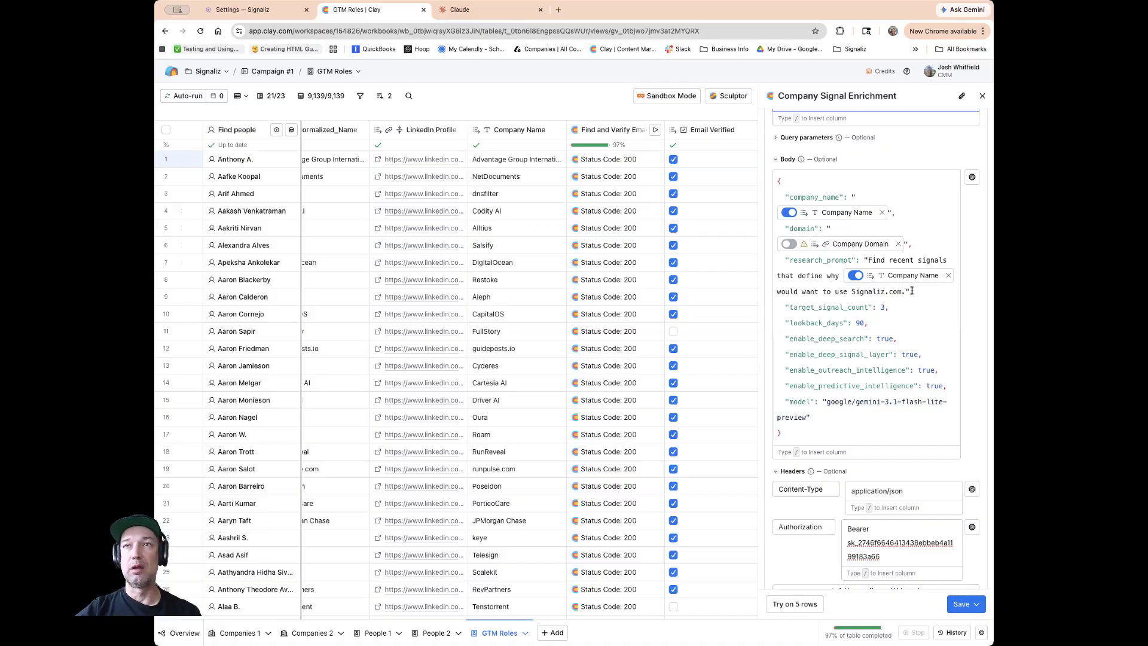
pyautogui.moveTo(915, 280)
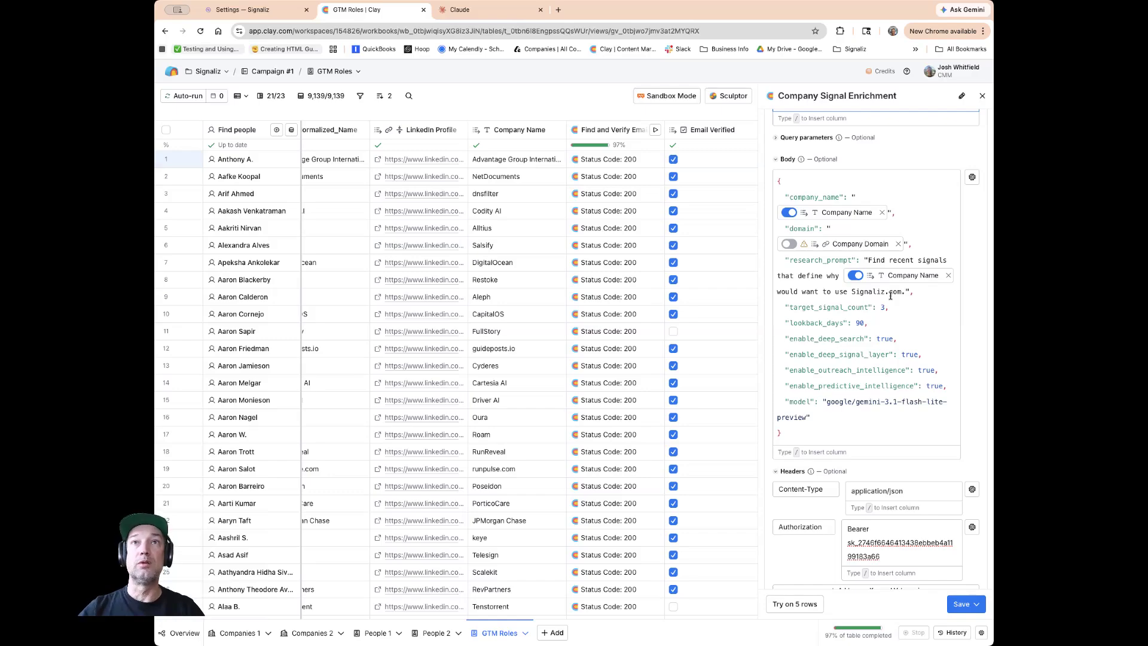
pyautogui.scroll(2, 890, 296)
pyautogui.scroll(-5, 888, 293)
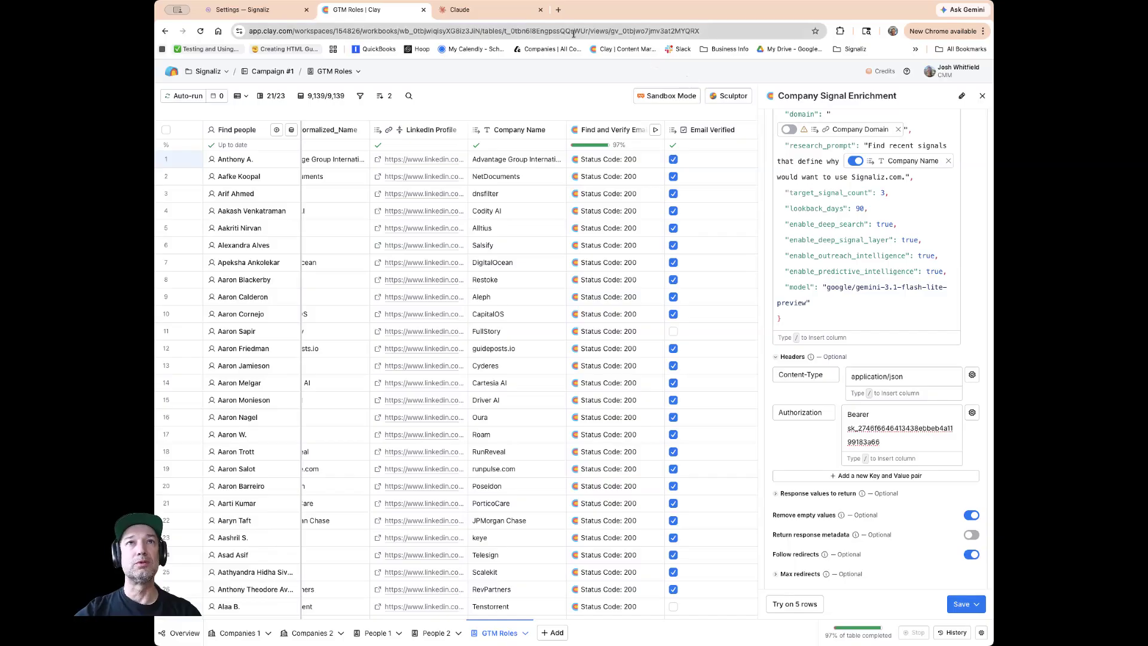
# Browse the list of AI models enabled in the Signaliz AI Models settings.
pyautogui.click(264, 12)
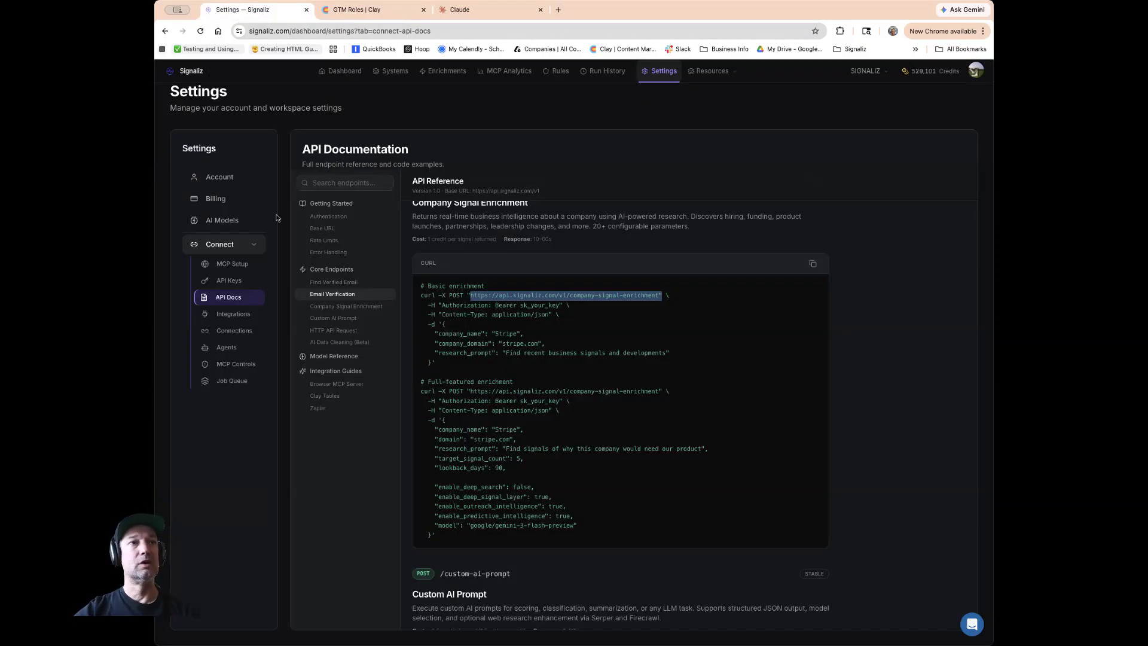
pyautogui.click(236, 219)
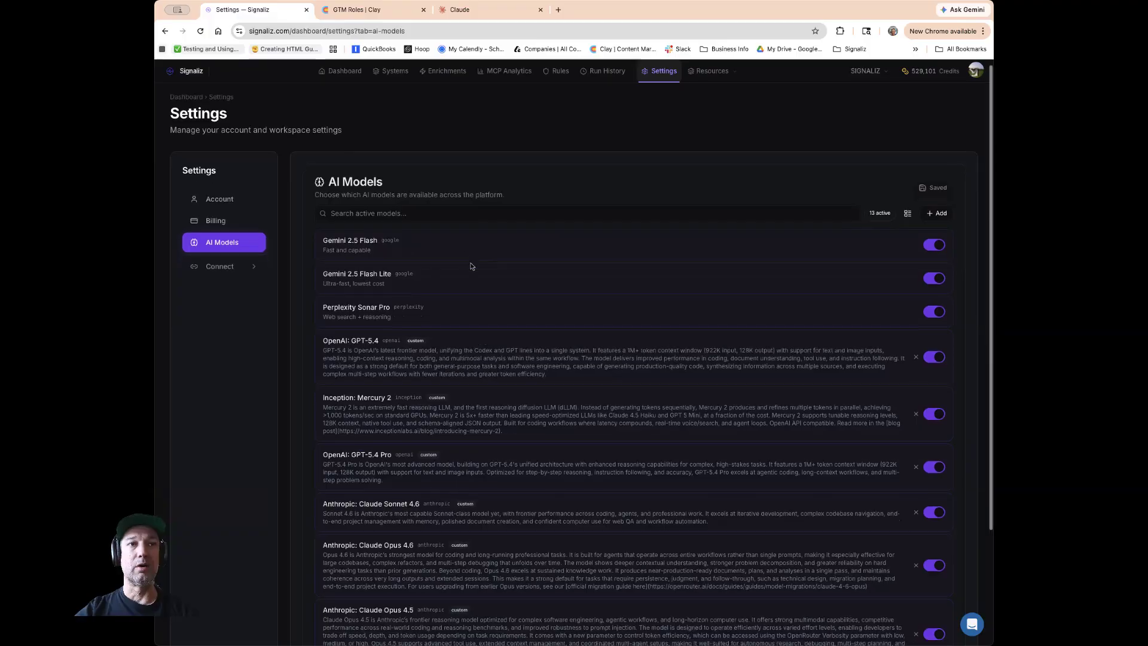
pyautogui.scroll(-3, 471, 266)
pyautogui.scroll(4, 471, 266)
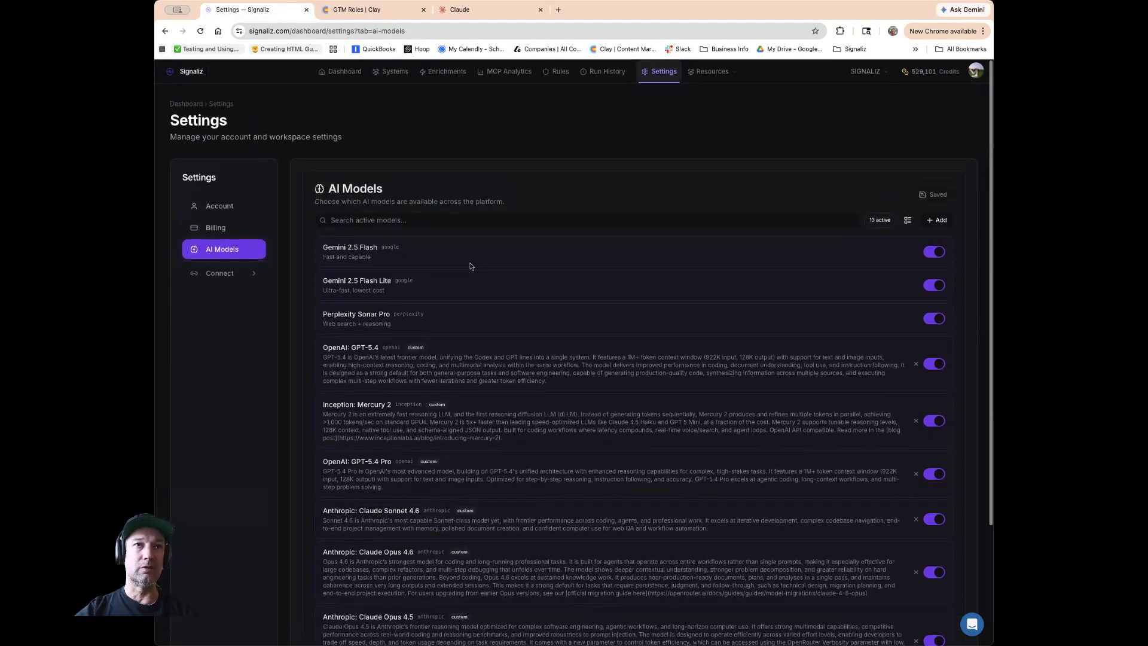
pyautogui.scroll(-2, 469, 264)
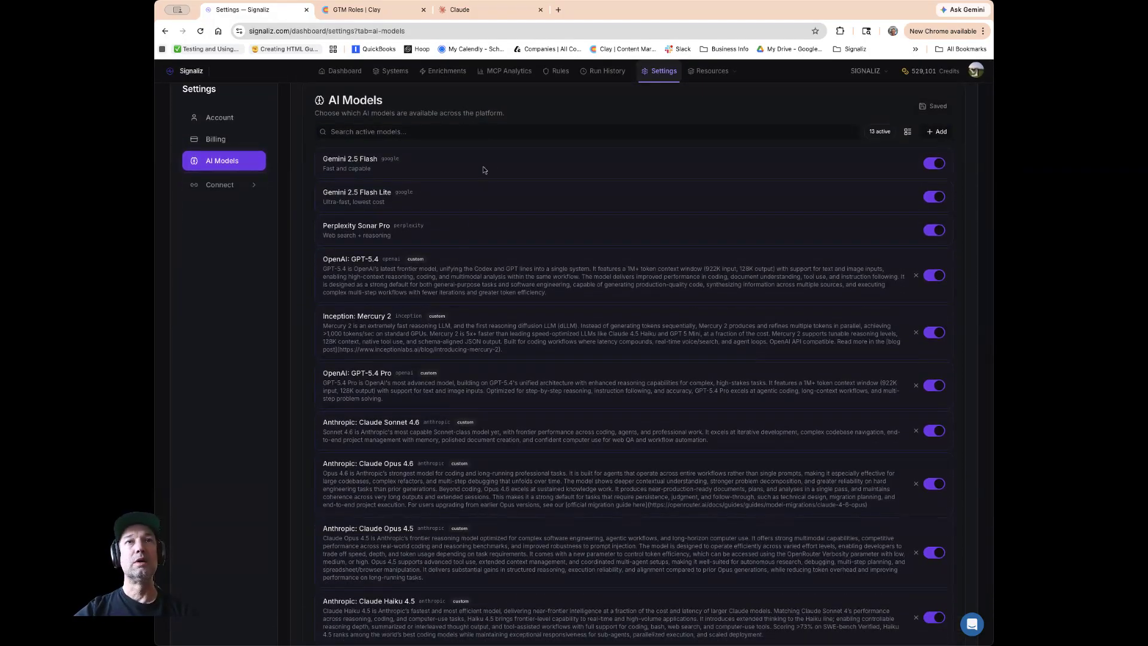
# Open OpenRouter's models list in a new tab and copy the OpenAI: GPT-5.4 Mini model ID.
pyautogui.click(558, 15)
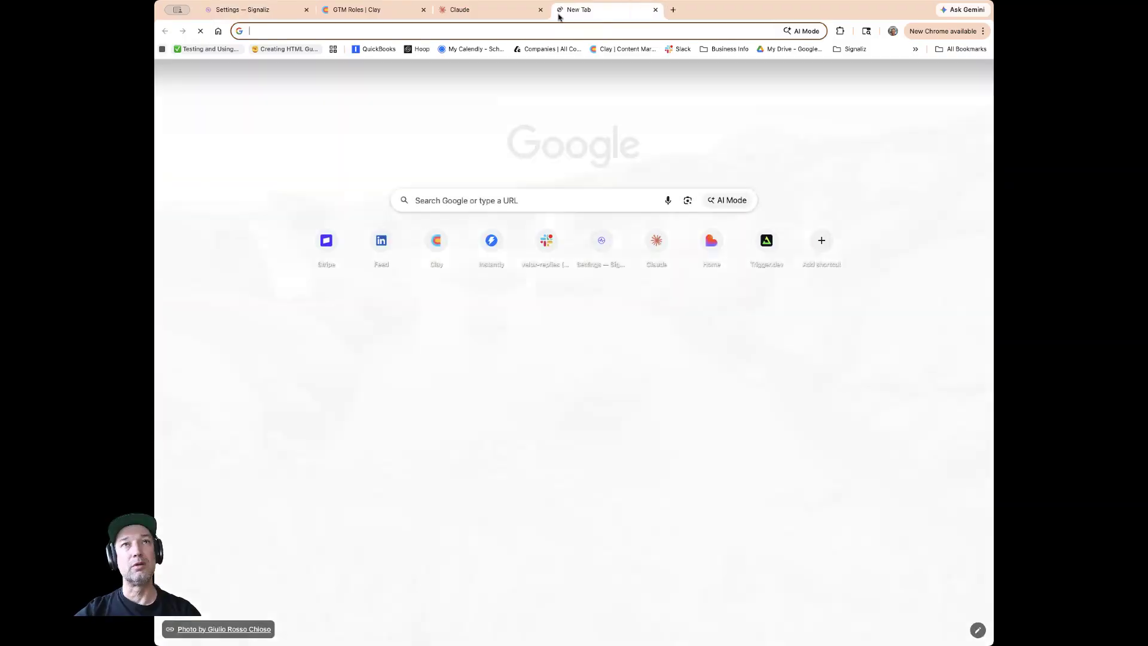
pyautogui.write('openrouter')
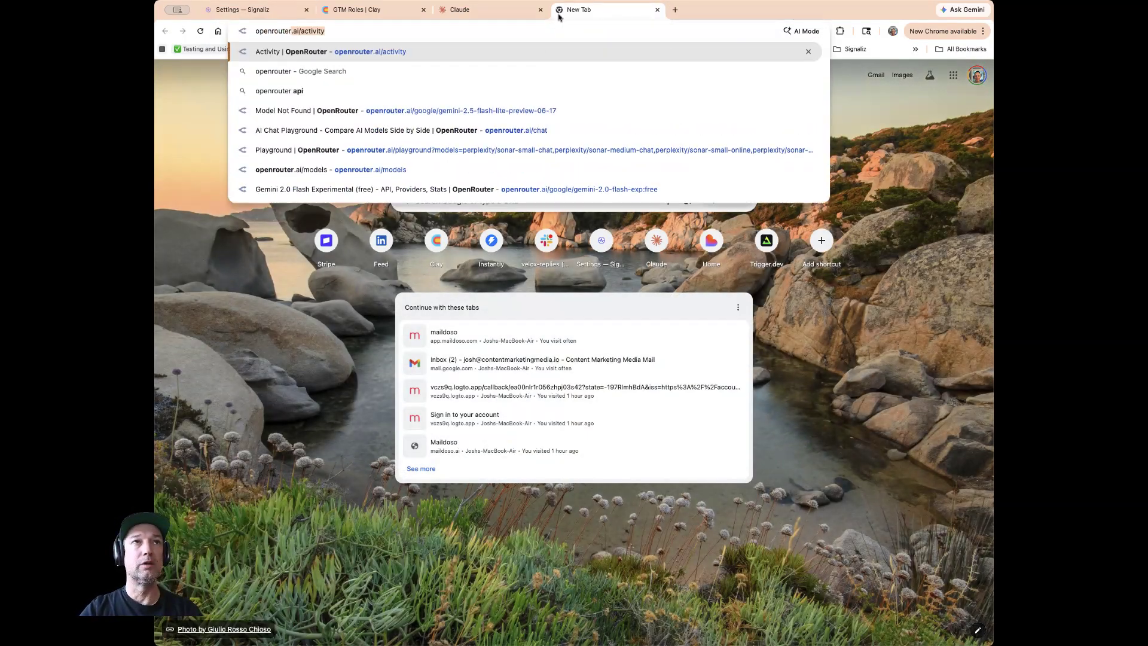
pyautogui.press('Return')
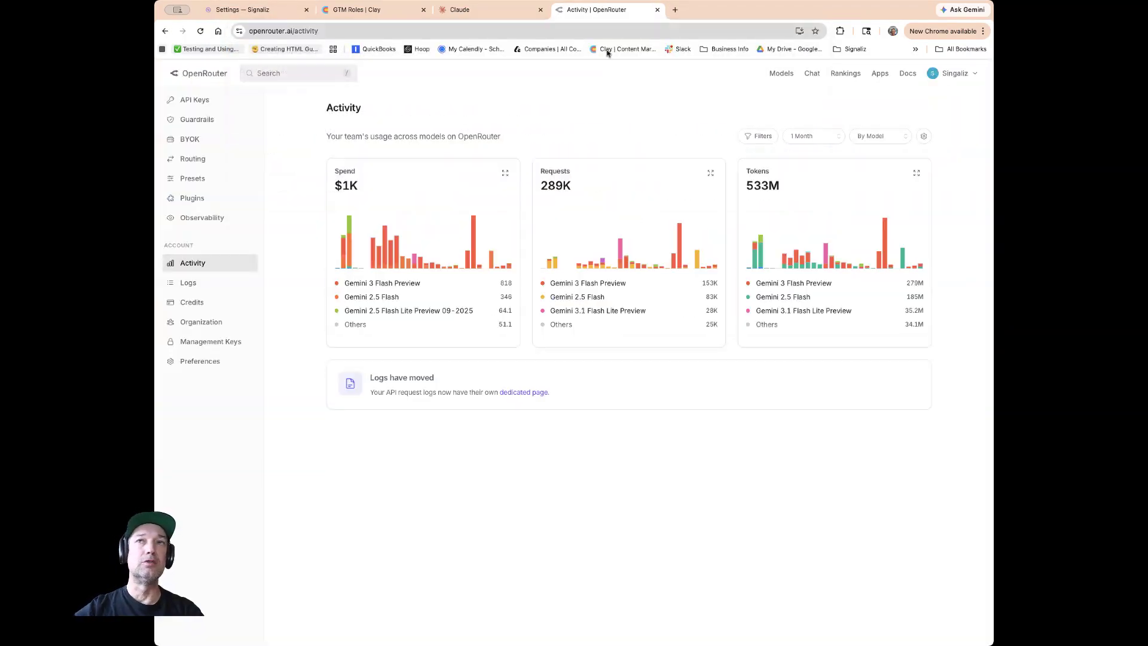
pyautogui.click(780, 73)
pyautogui.scroll(-9, 523, 183)
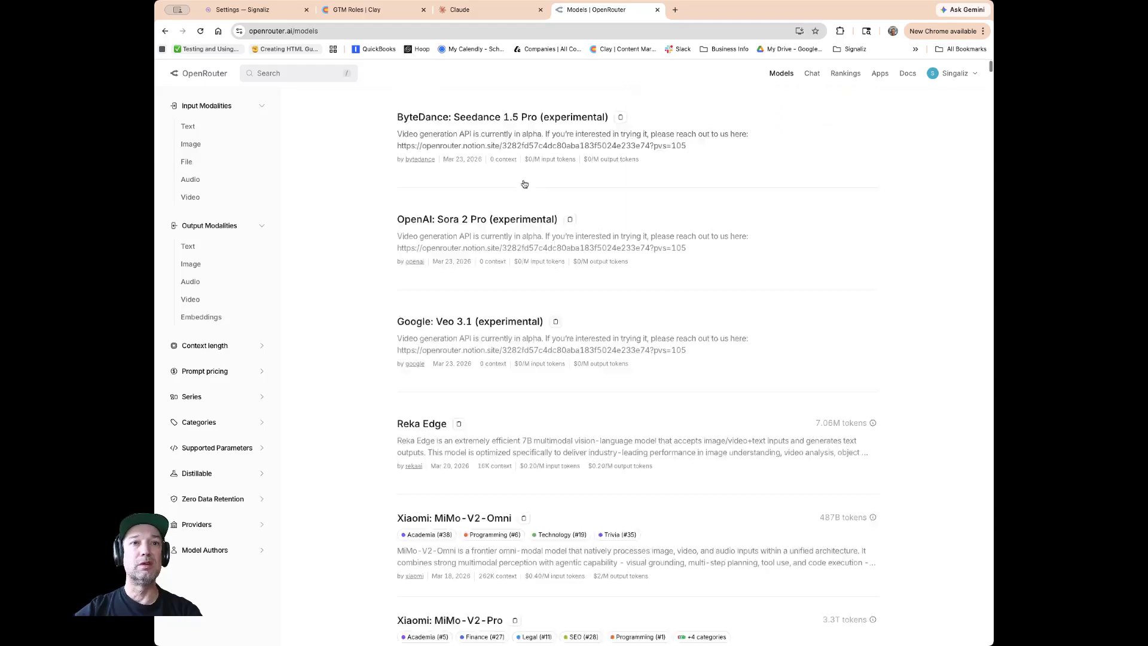
pyautogui.scroll(-4, 524, 183)
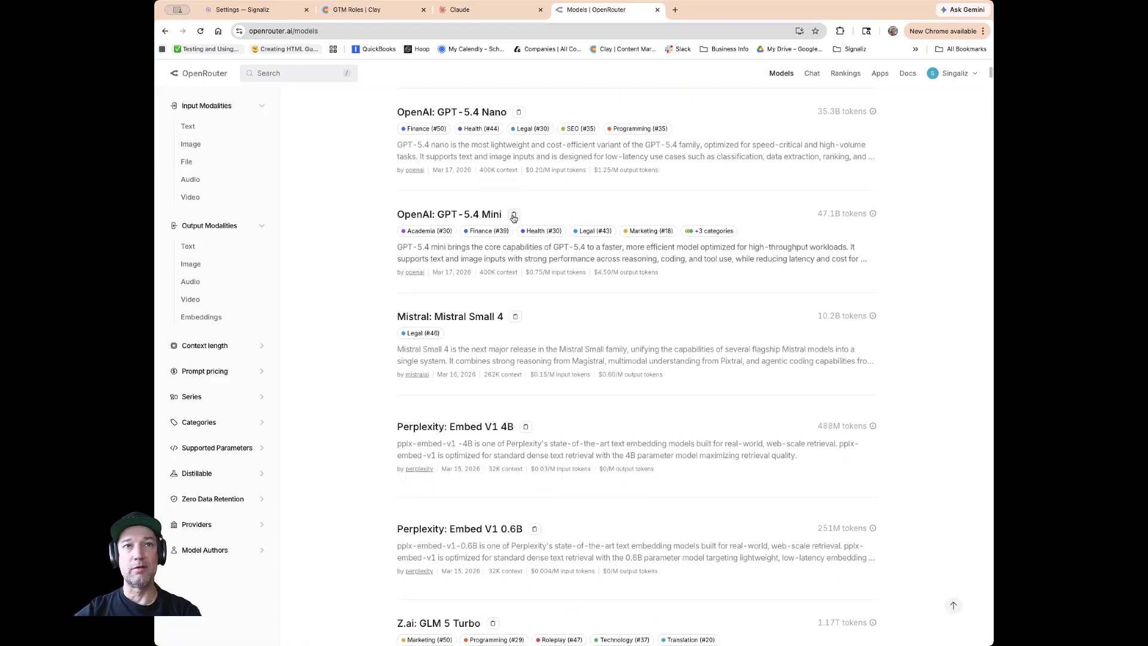
pyautogui.click(514, 214)
# Replace the request body's model value with openai/gpt-5.4-mini in the Company Signal Enrichment column.
pyautogui.click(371, 9)
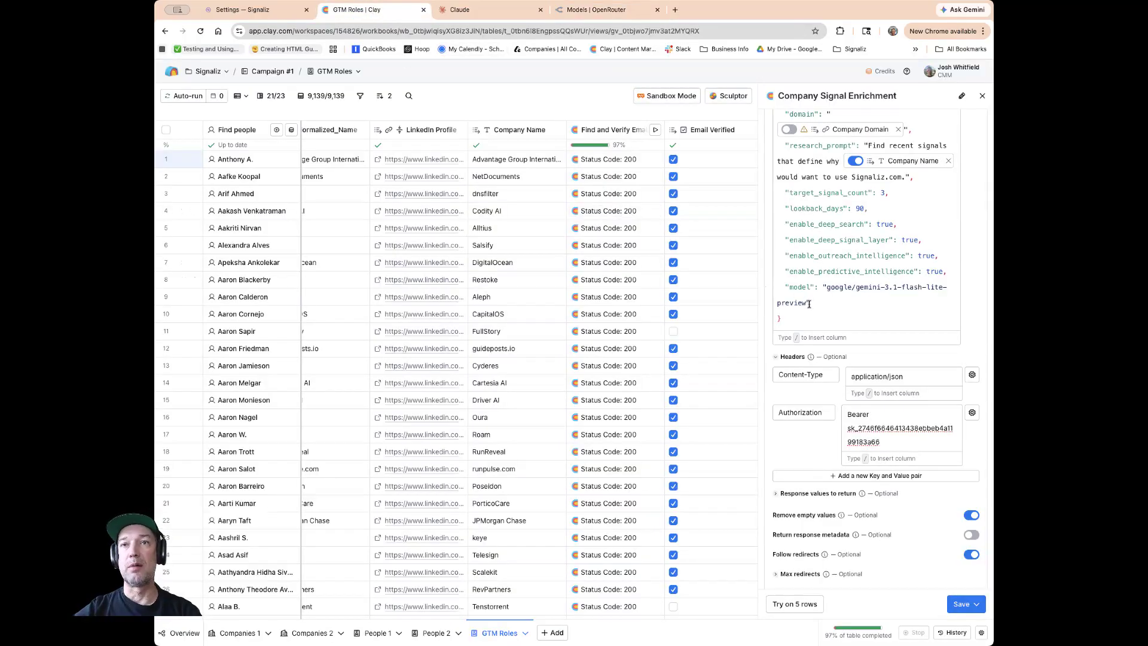
pyautogui.moveTo(806, 304); pyautogui.dragTo(827, 290)
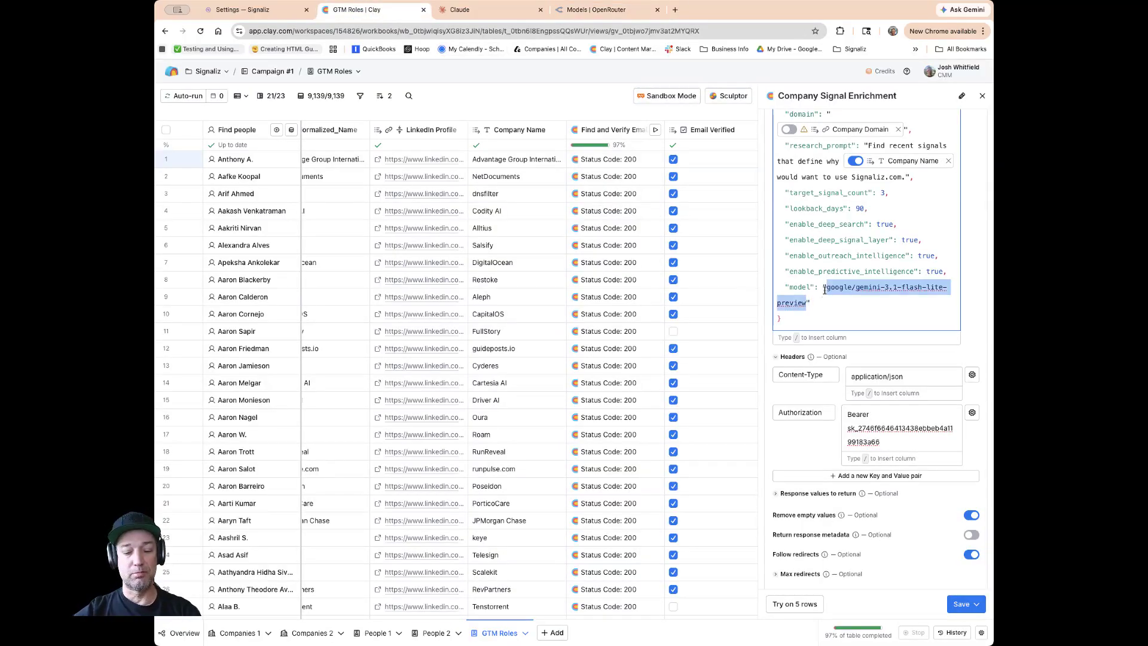
pyautogui.press('super+v')
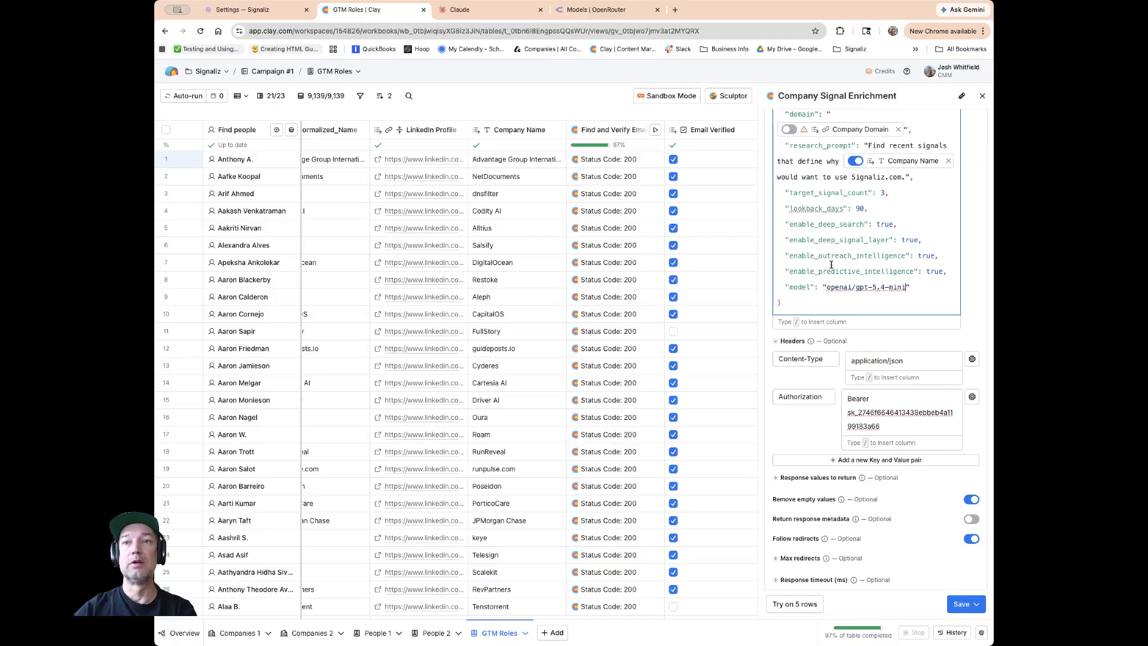
# Compare the OpenRouter details and token pricing of OpenAI GPT-5.4 Mini and GPT-5.4 Nano.
pyautogui.click(586, 9)
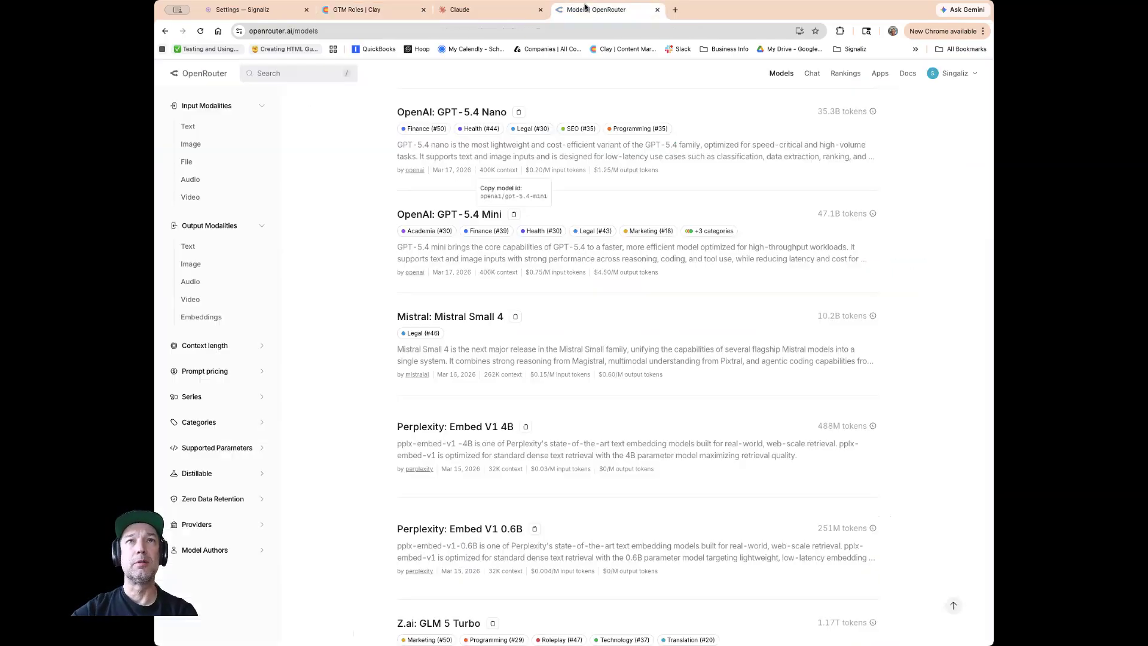
pyautogui.click(679, 257)
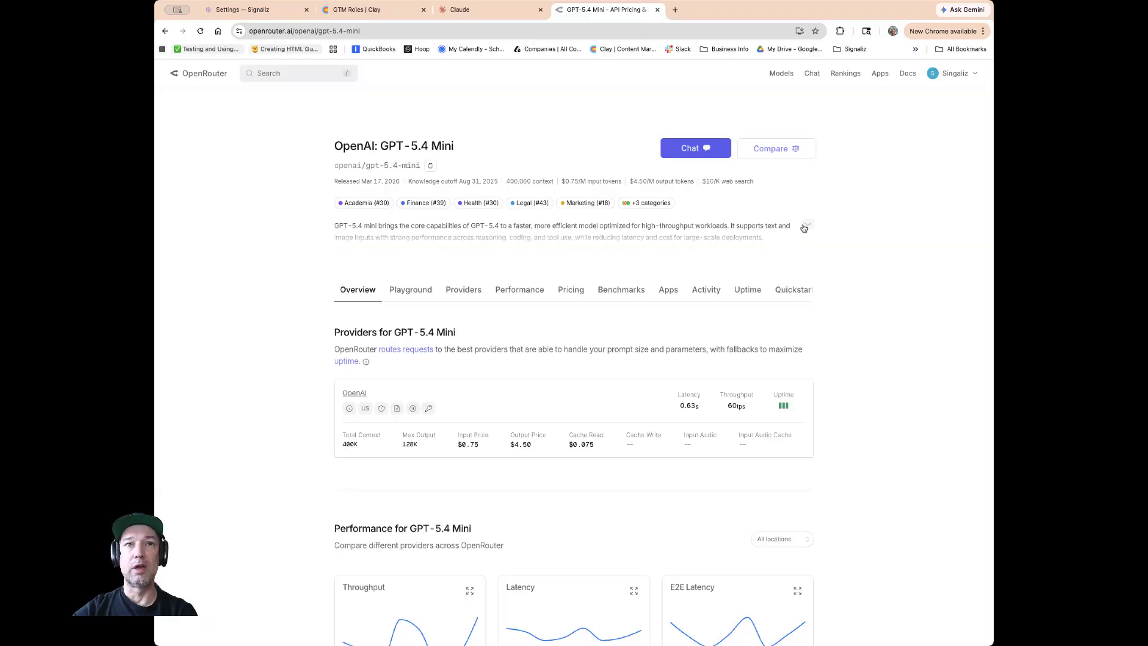
pyautogui.click(802, 227)
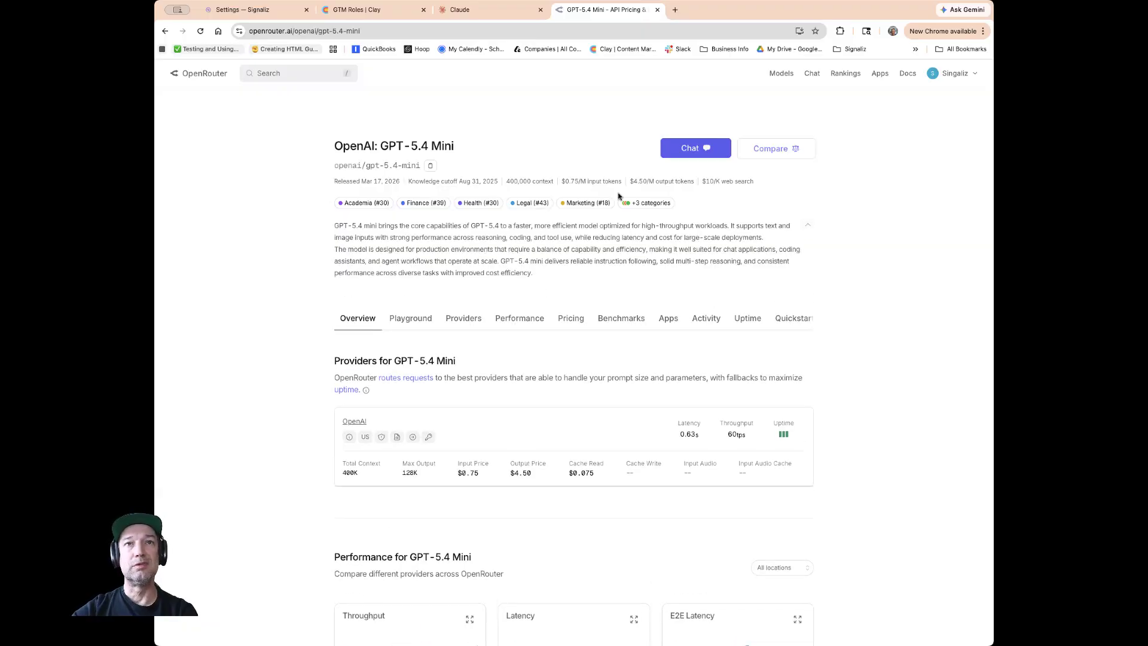
pyautogui.moveTo(561, 185); pyautogui.dragTo(695, 187)
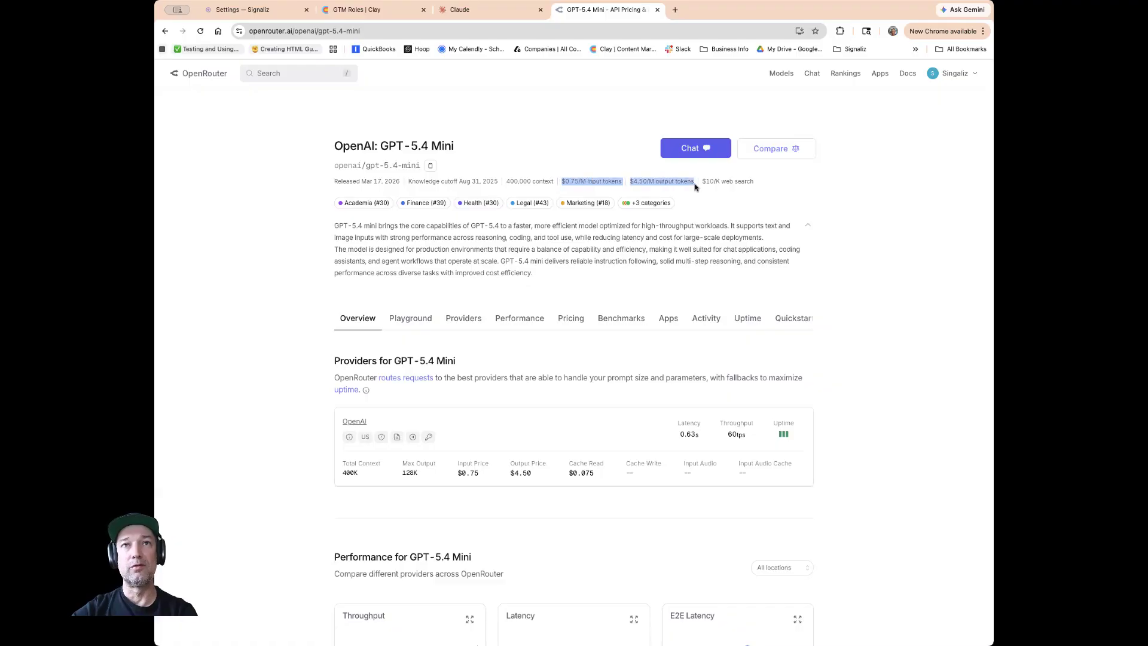
pyautogui.click(165, 31)
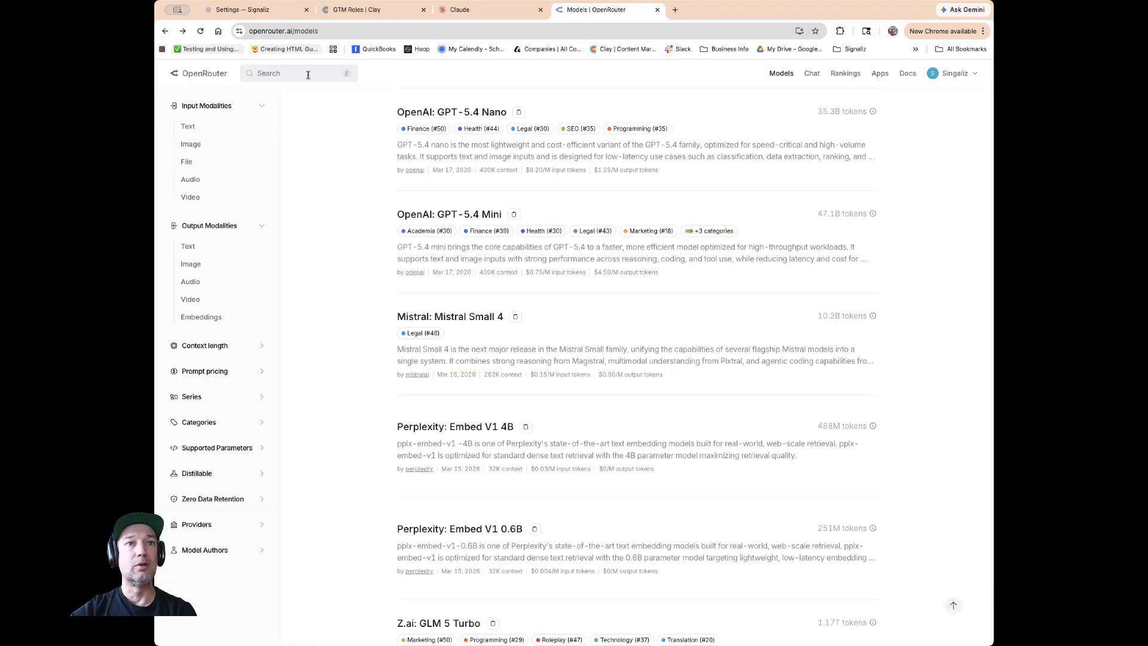
pyautogui.click(465, 113)
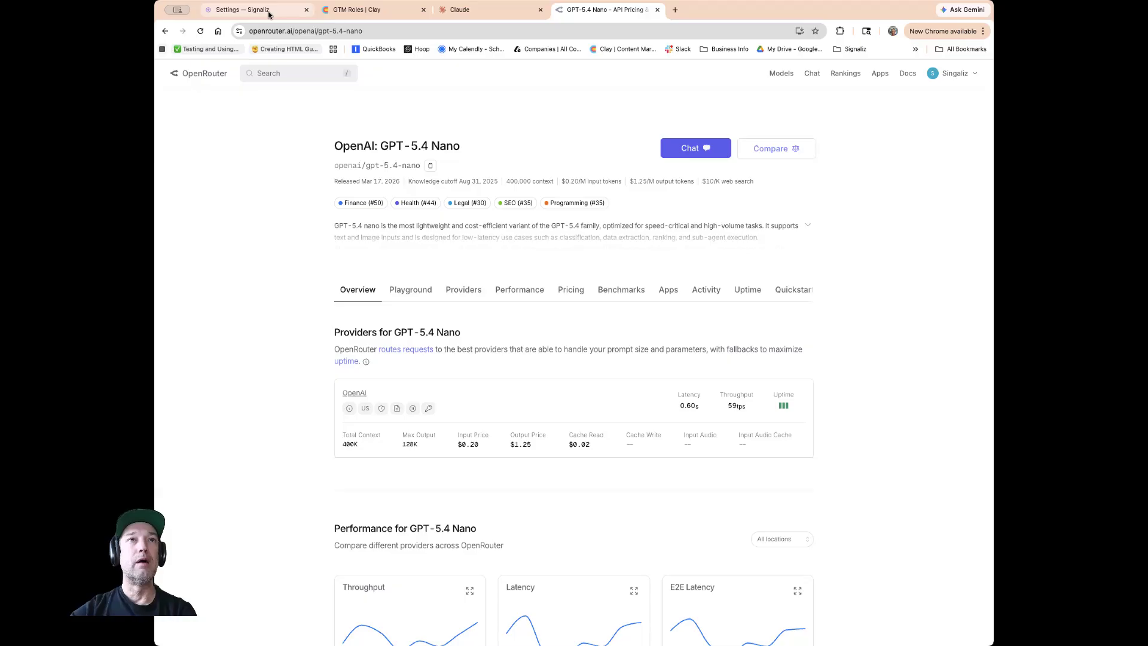
# Close the Company Signal Enrichment column configuration without saving the changes.
pyautogui.click(359, 10)
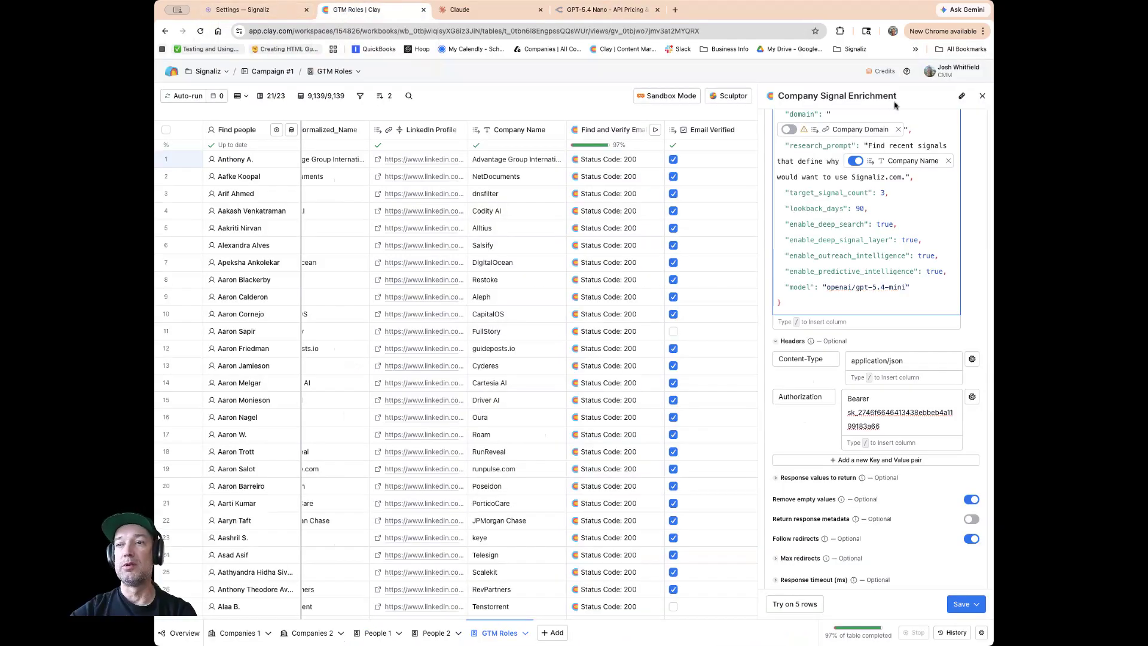
pyautogui.scroll(-5, 906, 197)
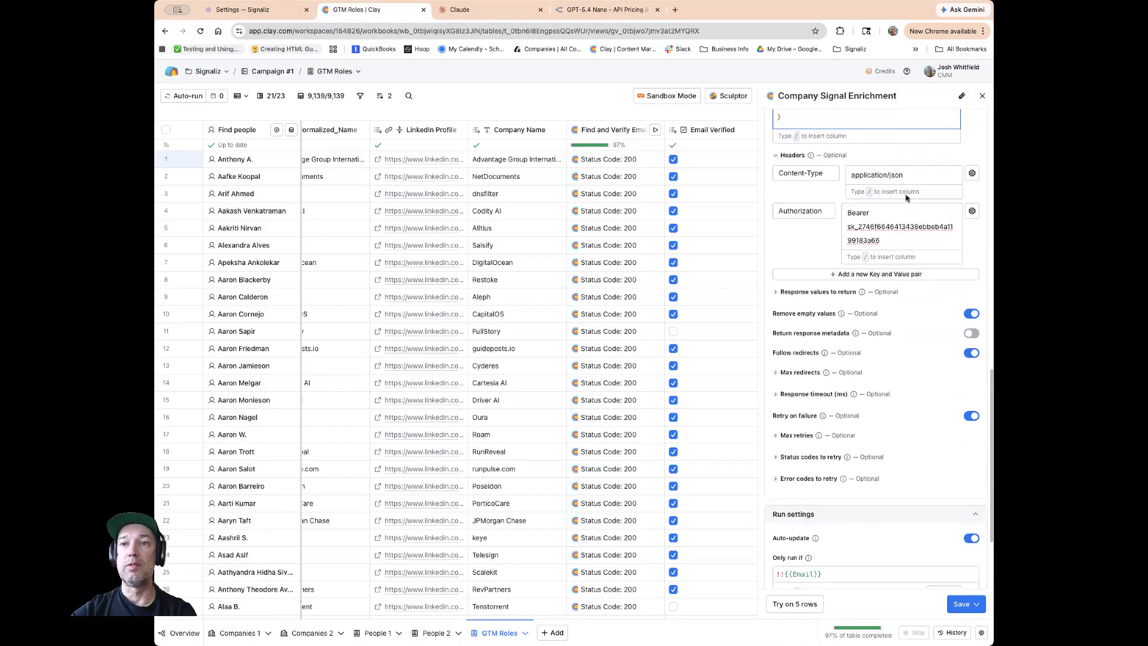
pyautogui.scroll(-2, 906, 198)
pyautogui.click(982, 96)
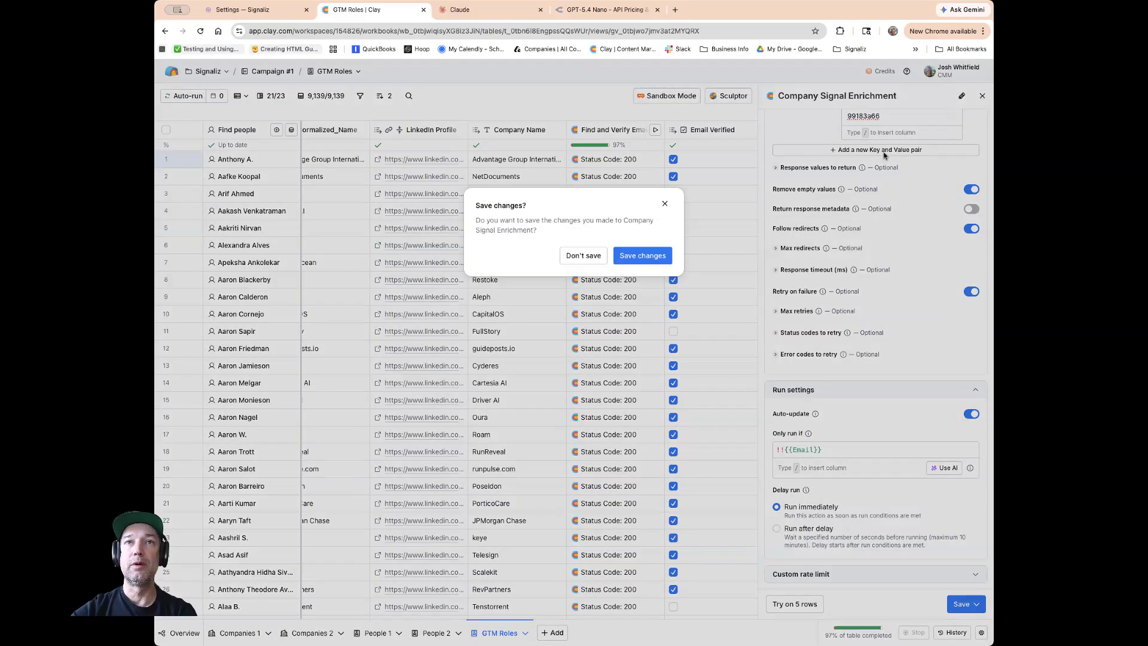
pyautogui.click(583, 255)
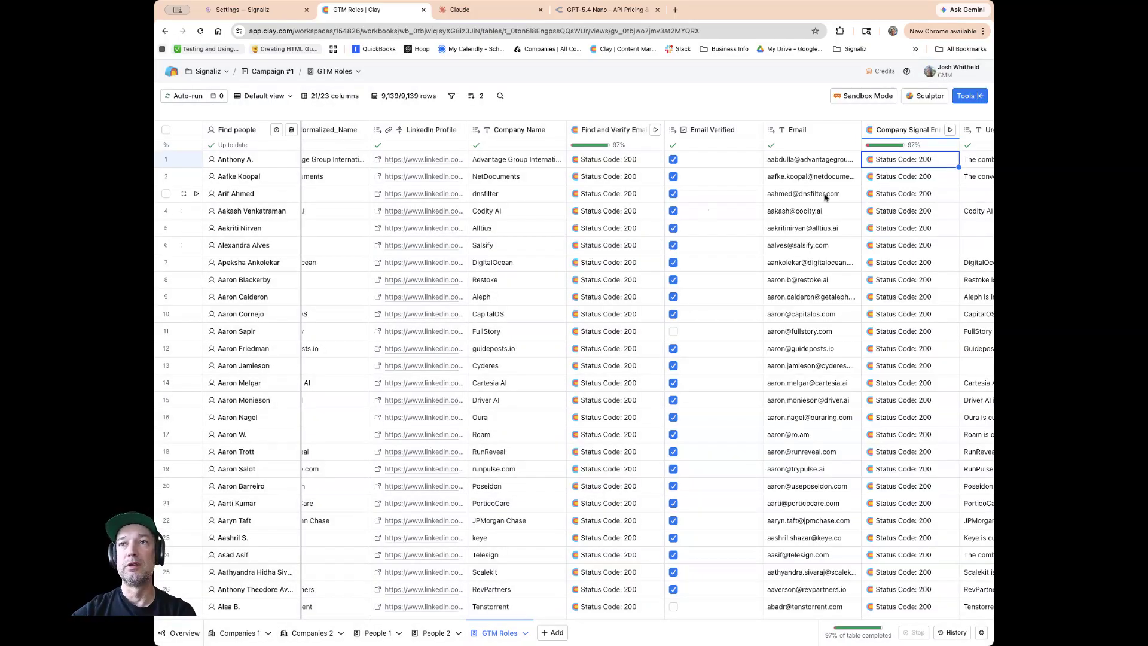
# Open the cell details of the first row's Company Signal Enrichment result.
pyautogui.hscroll(5, 825, 198)
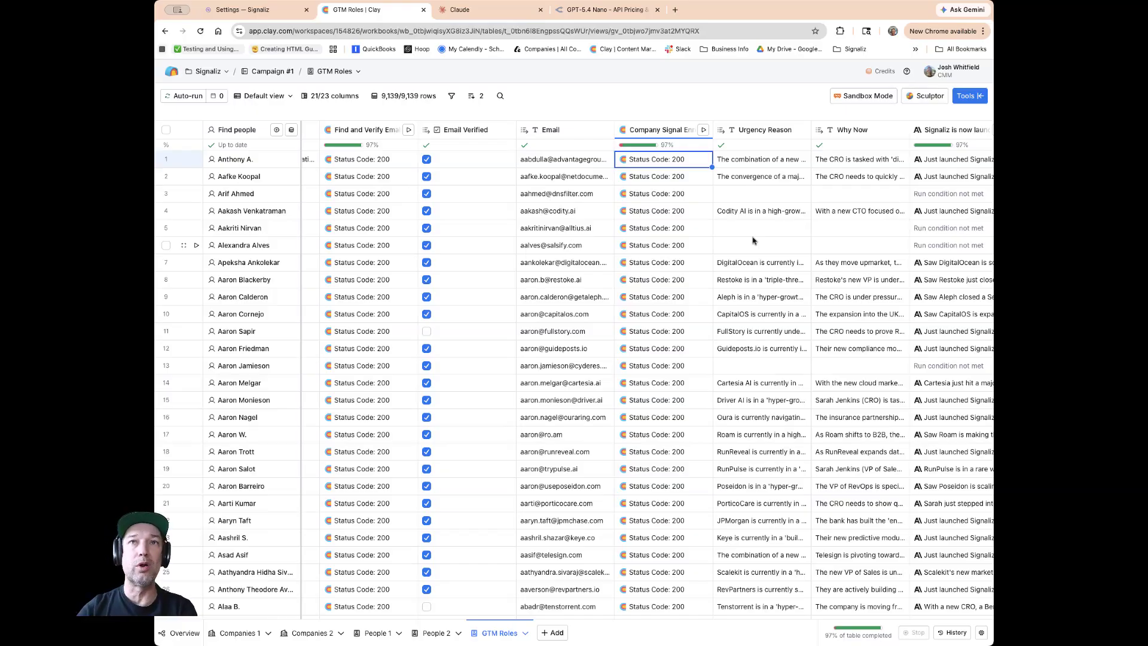
pyautogui.click(685, 166)
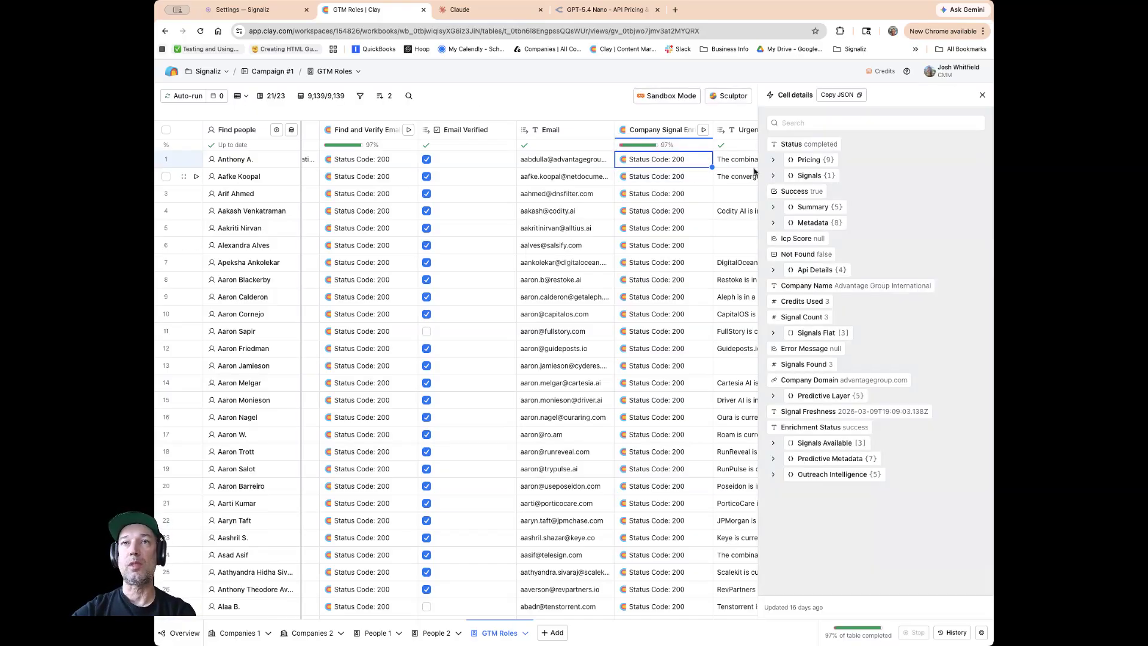
# Expand the pricing breakdown and the news signals in the cell details and read through each signal entry.
pyautogui.click(772, 160)
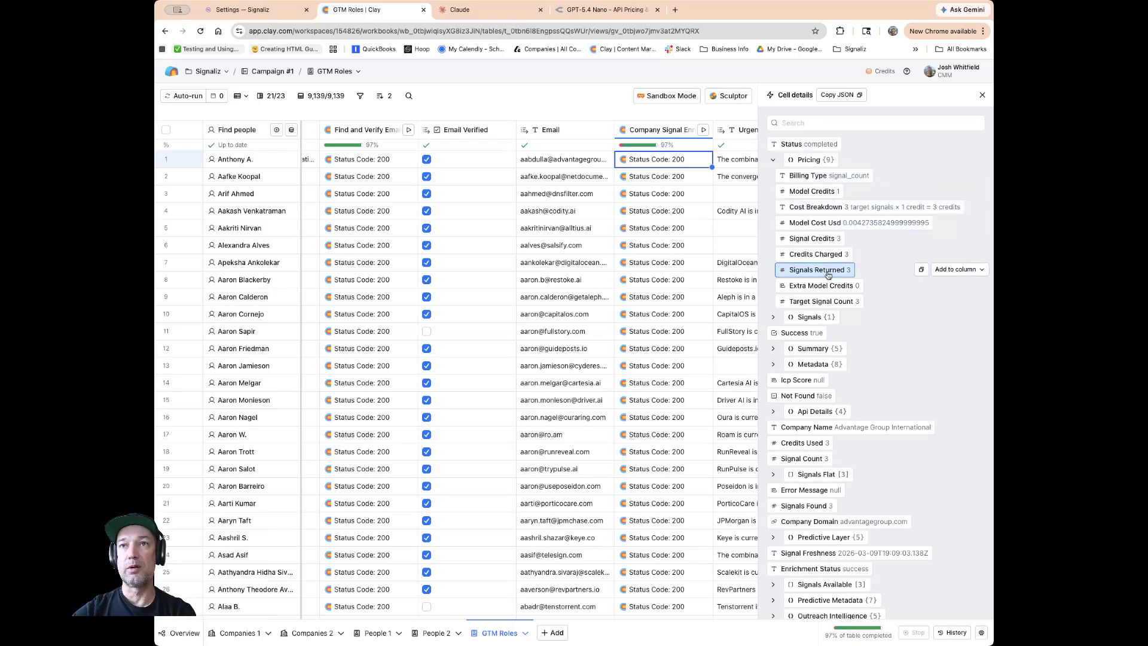
pyautogui.scroll(-1, 823, 271)
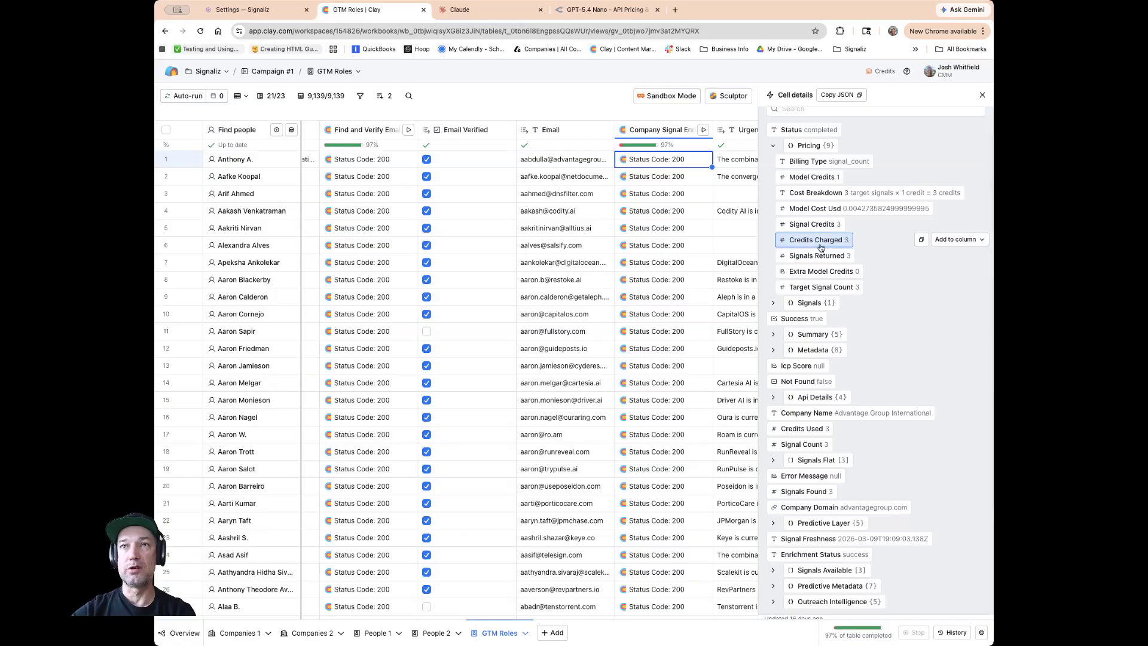
pyautogui.click(780, 300)
pyautogui.click(781, 314)
pyautogui.scroll(-4, 790, 281)
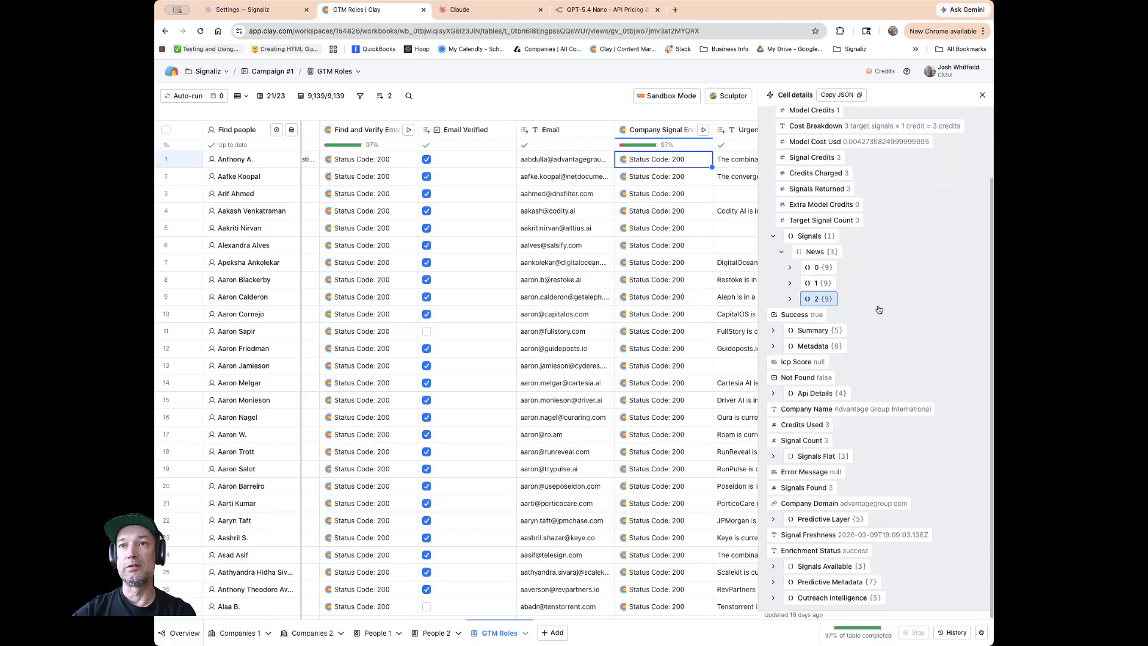
pyautogui.click(790, 268)
pyautogui.scroll(-5, 870, 284)
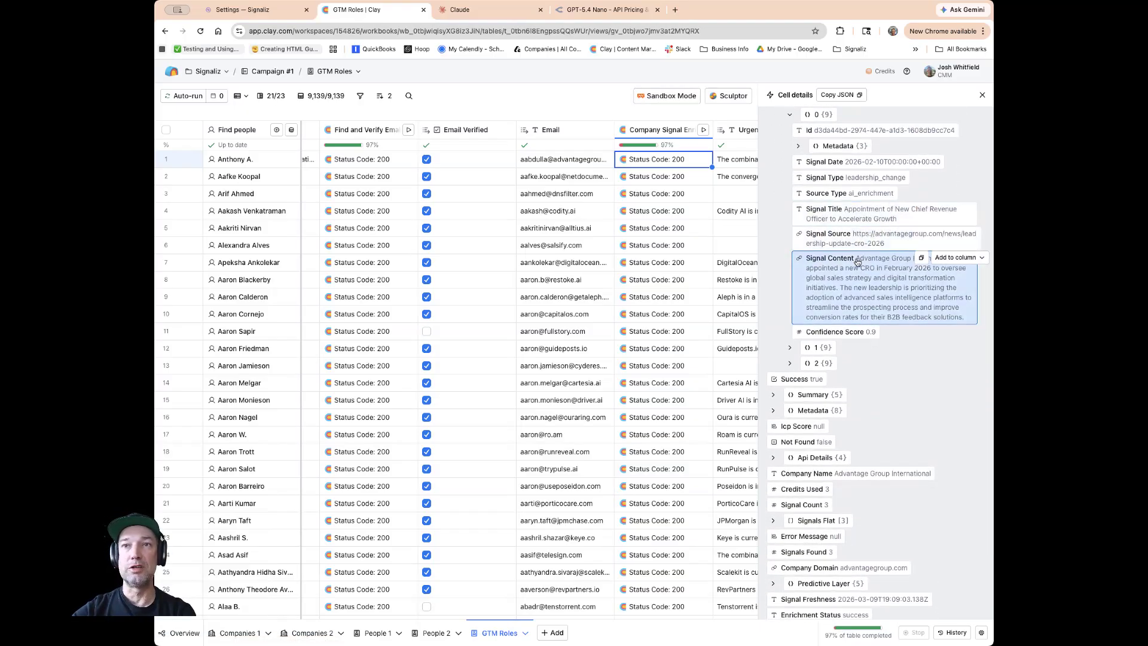
pyautogui.click(789, 347)
pyautogui.scroll(-6, 822, 279)
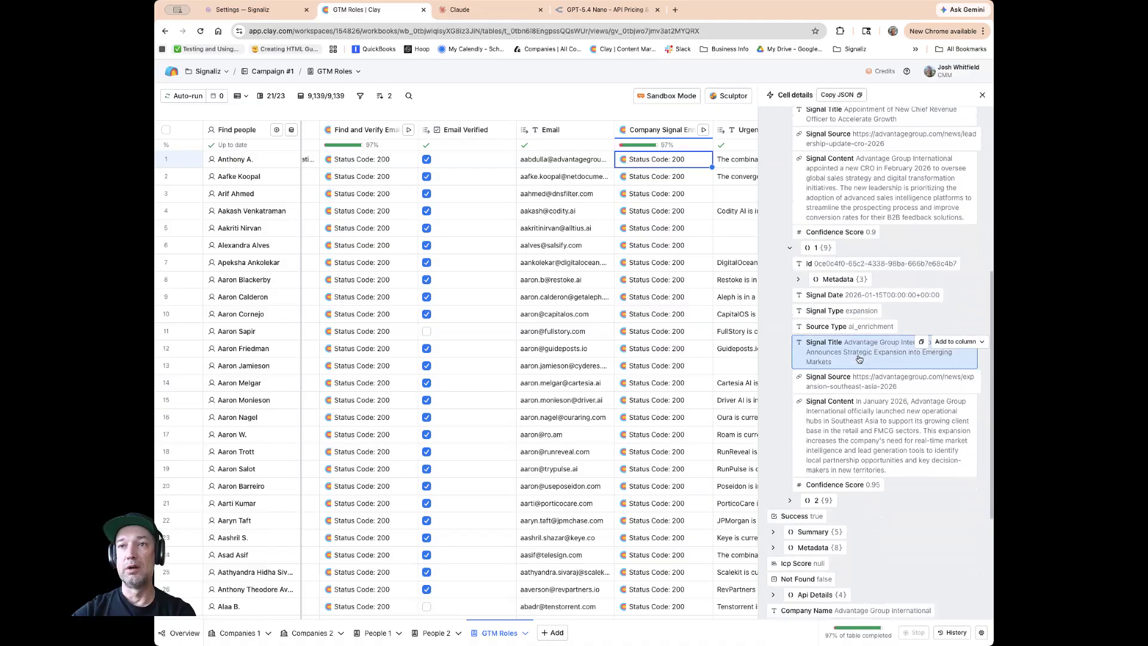
pyautogui.click(842, 416)
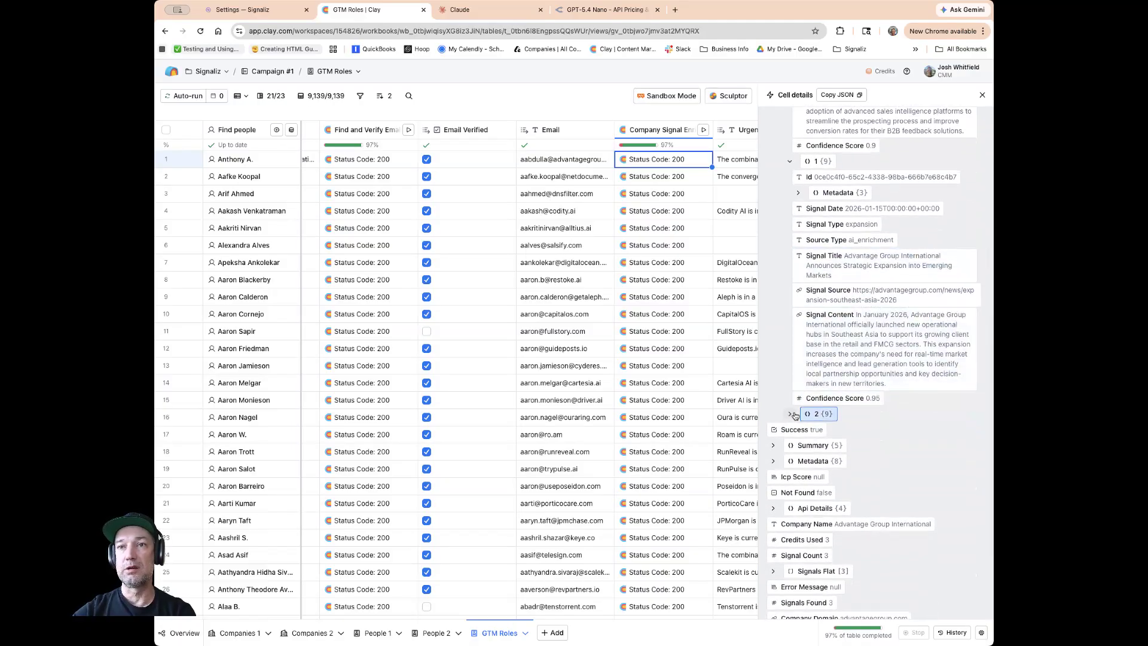
pyautogui.scroll(-1, 849, 391)
pyautogui.scroll(-6, 849, 392)
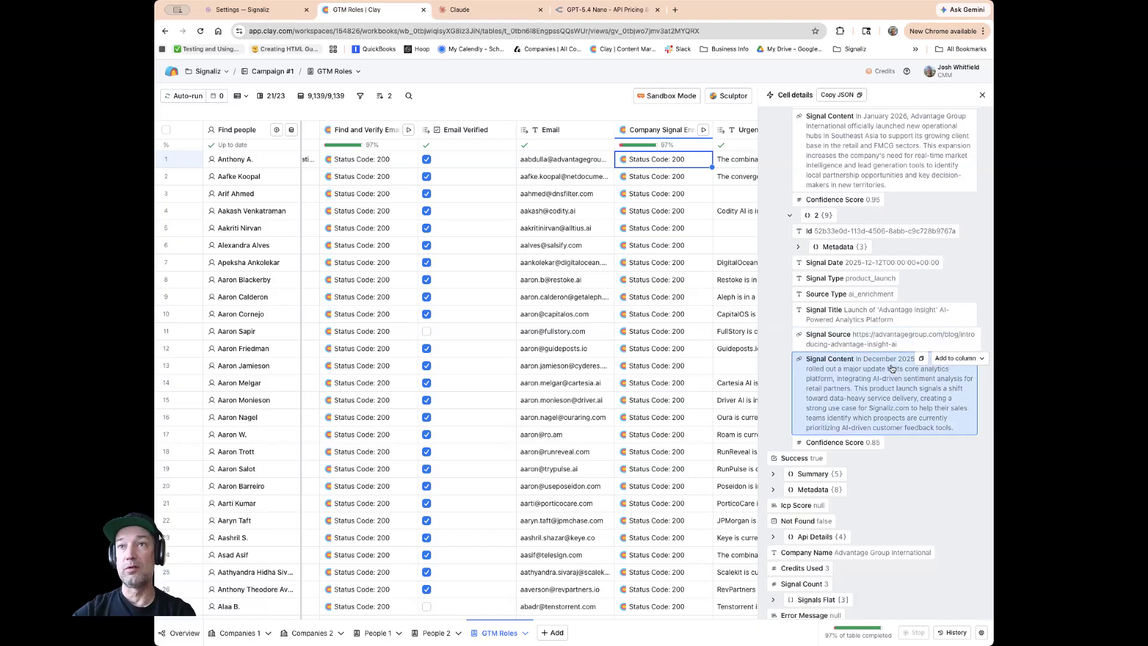
pyautogui.scroll(3, 890, 367)
pyautogui.scroll(8, 891, 368)
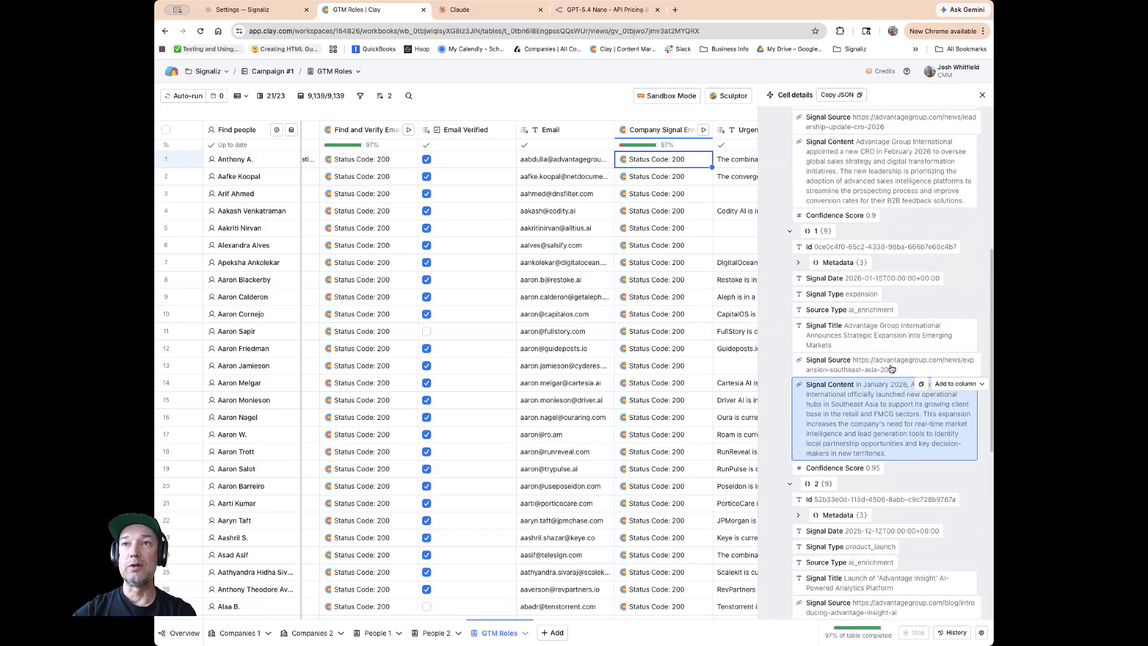
pyautogui.scroll(2, 891, 367)
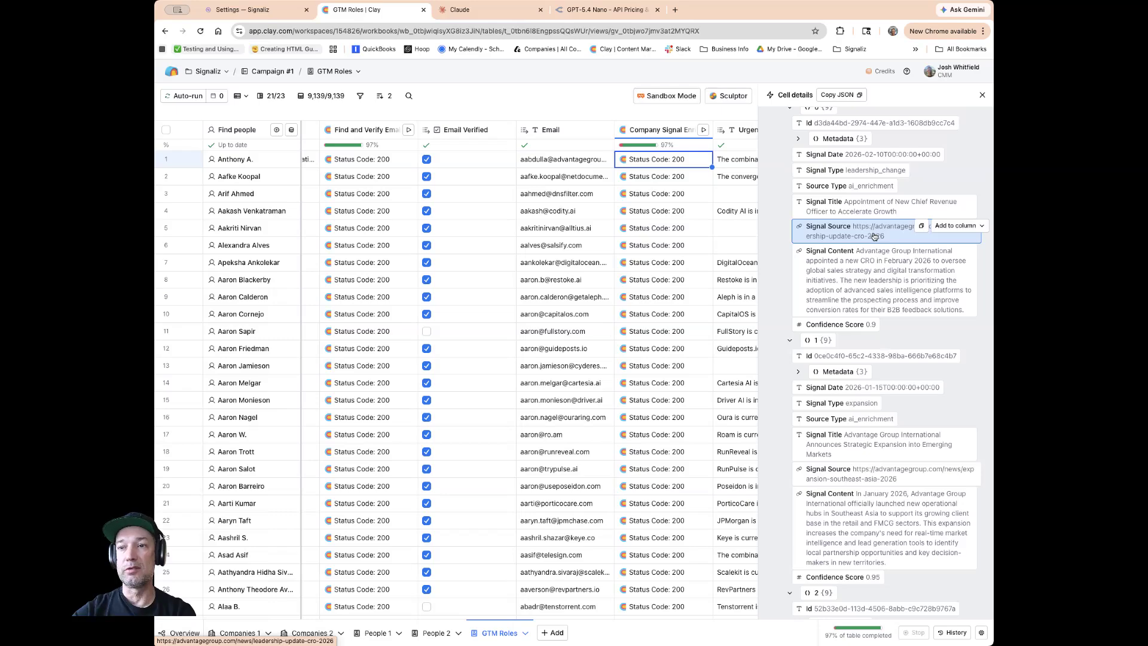
pyautogui.scroll(-13, 874, 236)
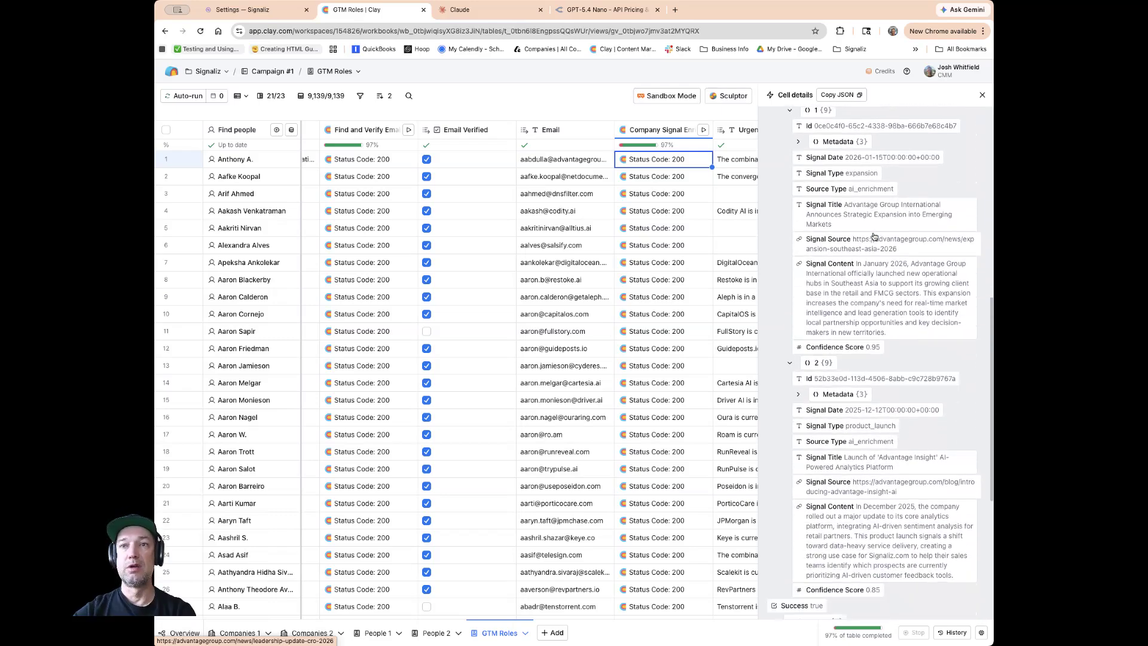
pyautogui.scroll(-4, 873, 236)
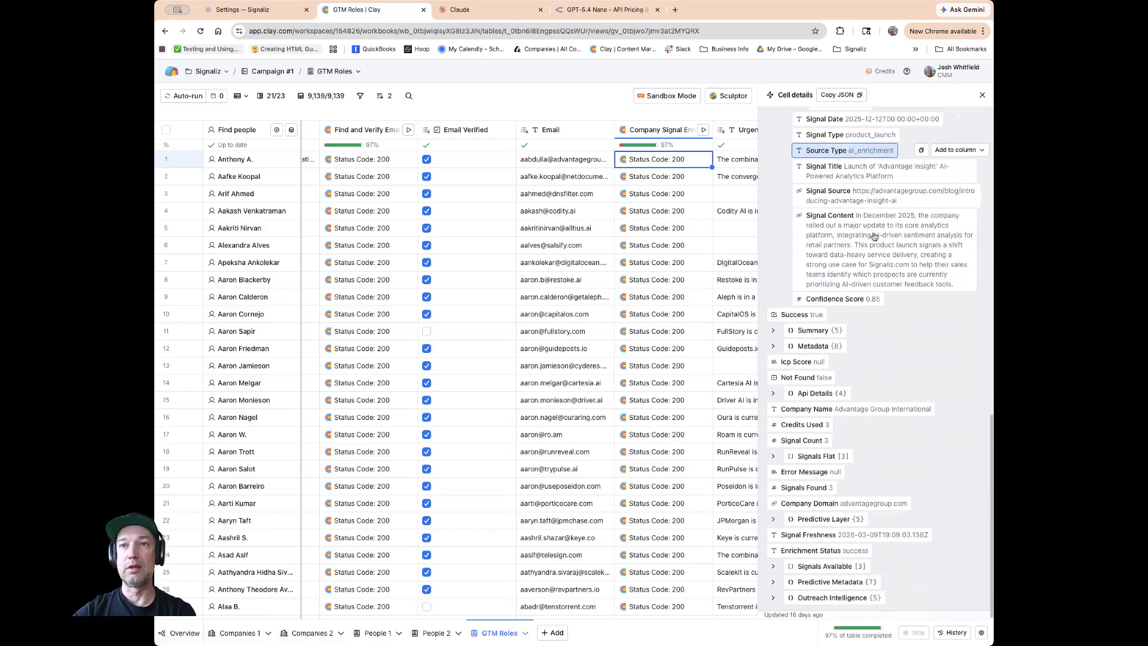
# Expand the summary's key themes, outreach summary, conversation starters and signal relevance sections and review their contents.
pyautogui.click(777, 332)
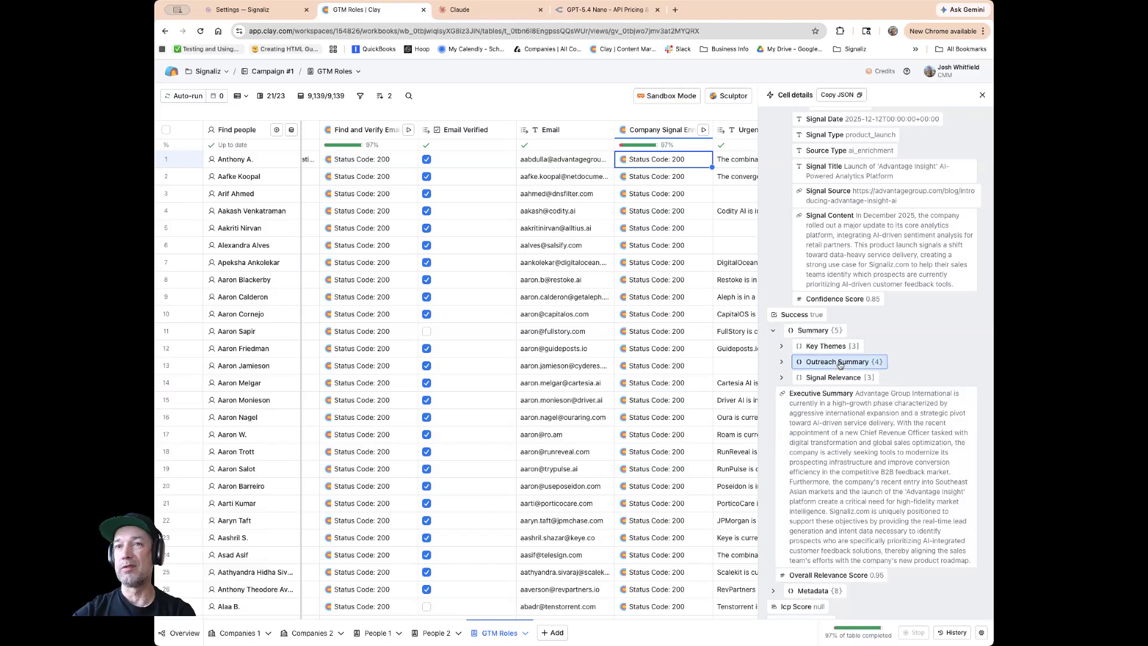
pyautogui.scroll(-4, 900, 361)
pyautogui.click(782, 227)
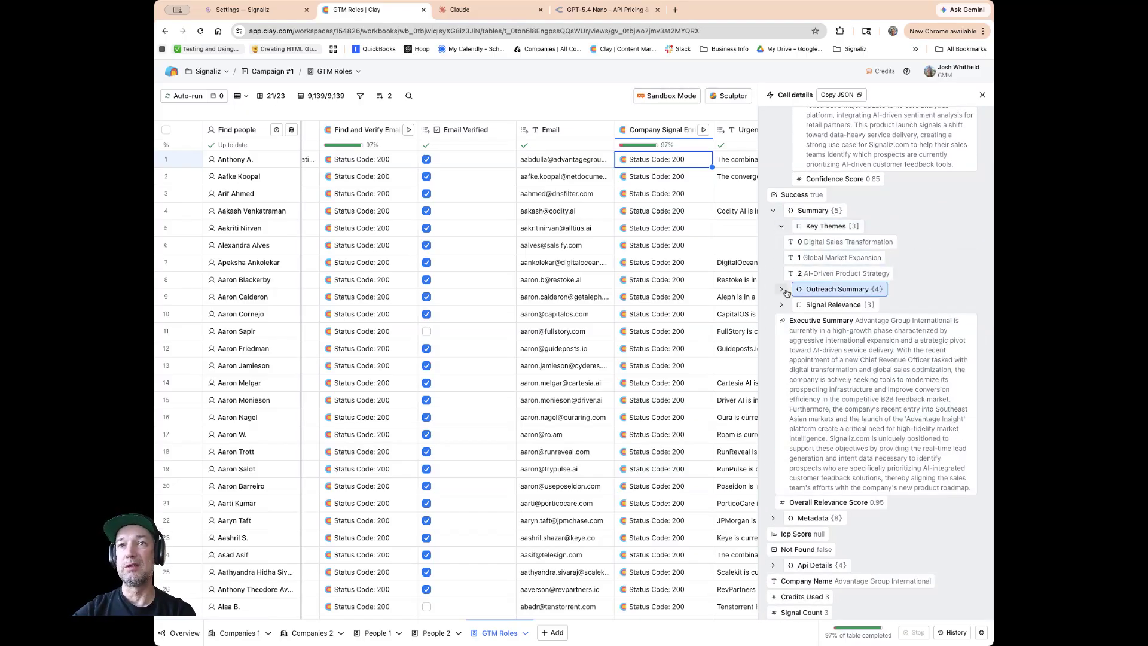
pyautogui.click(786, 292)
pyautogui.scroll(-1, 788, 383)
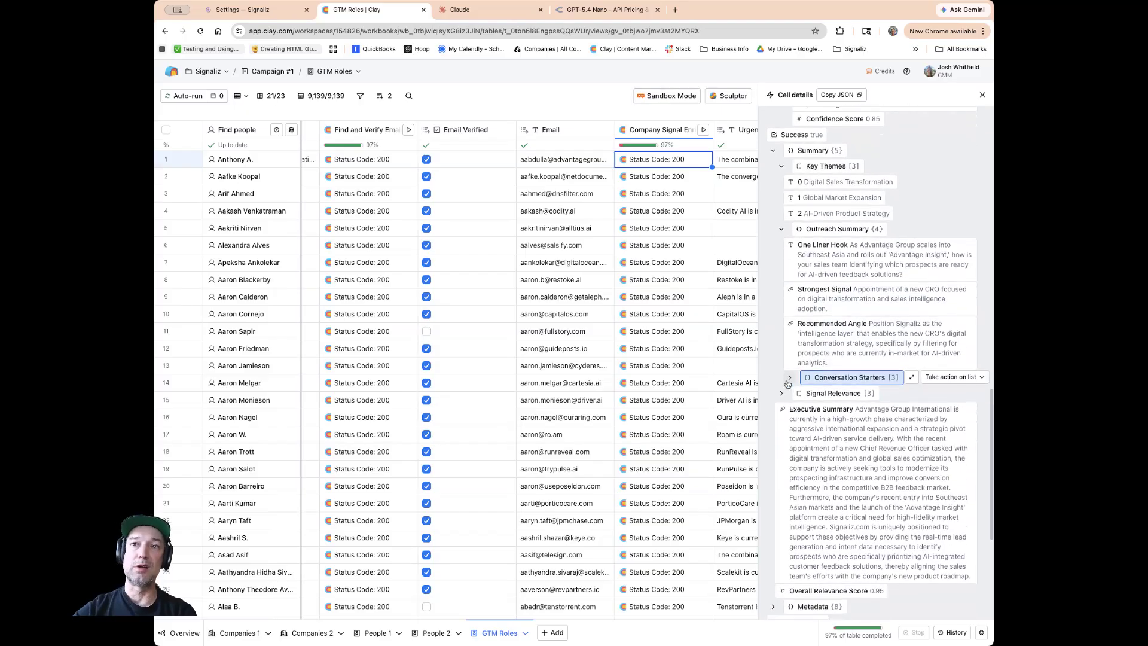
pyautogui.click(788, 380)
pyautogui.scroll(-3, 839, 304)
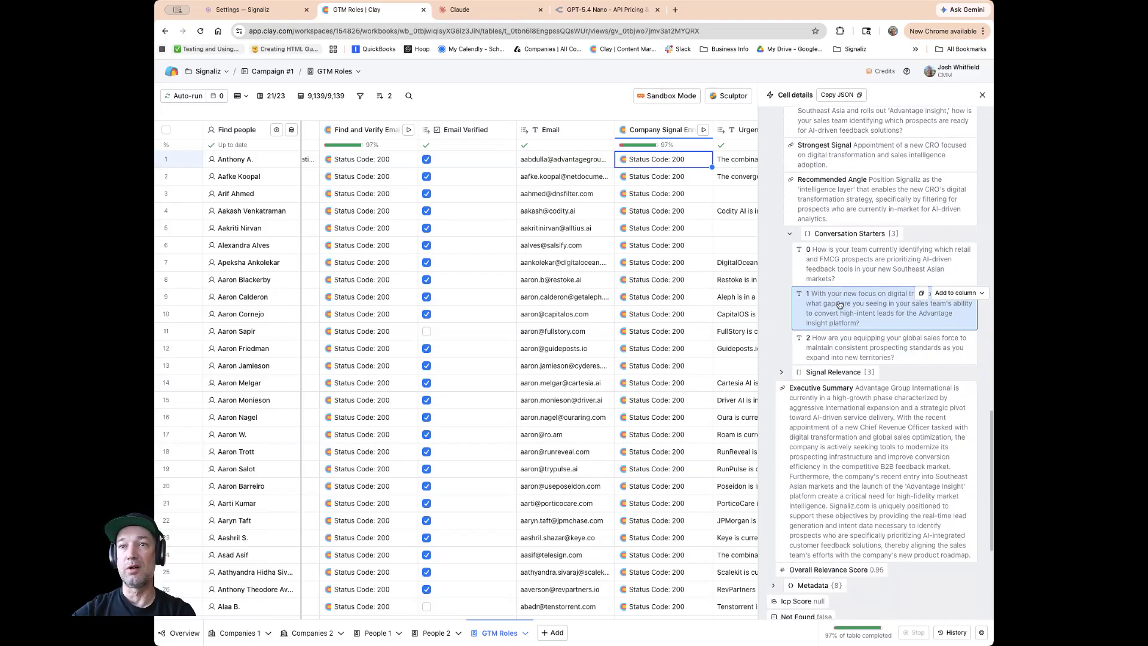
pyautogui.click(790, 367)
pyautogui.scroll(-1, 810, 359)
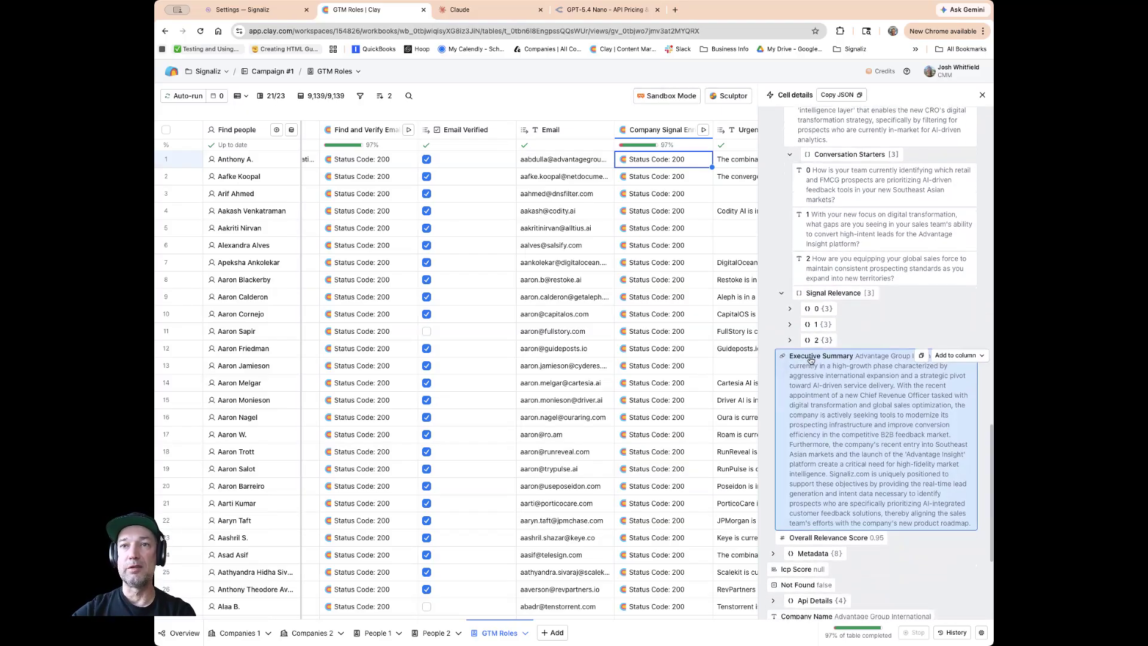
pyautogui.click(789, 295)
pyautogui.scroll(-1, 849, 326)
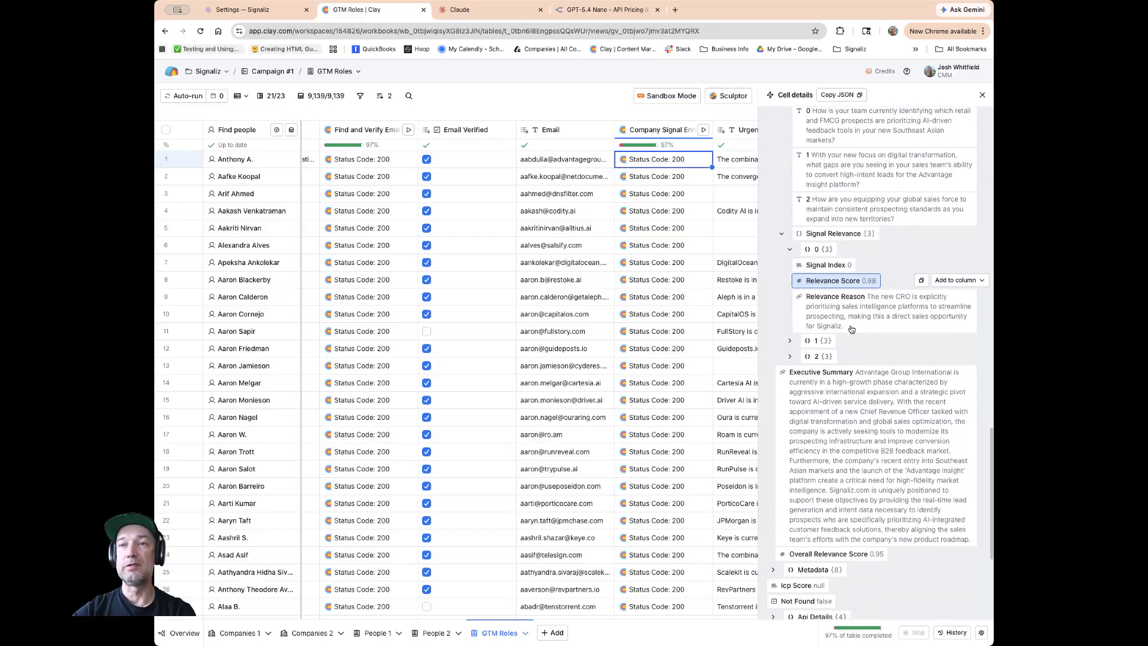
pyautogui.scroll(-4, 852, 329)
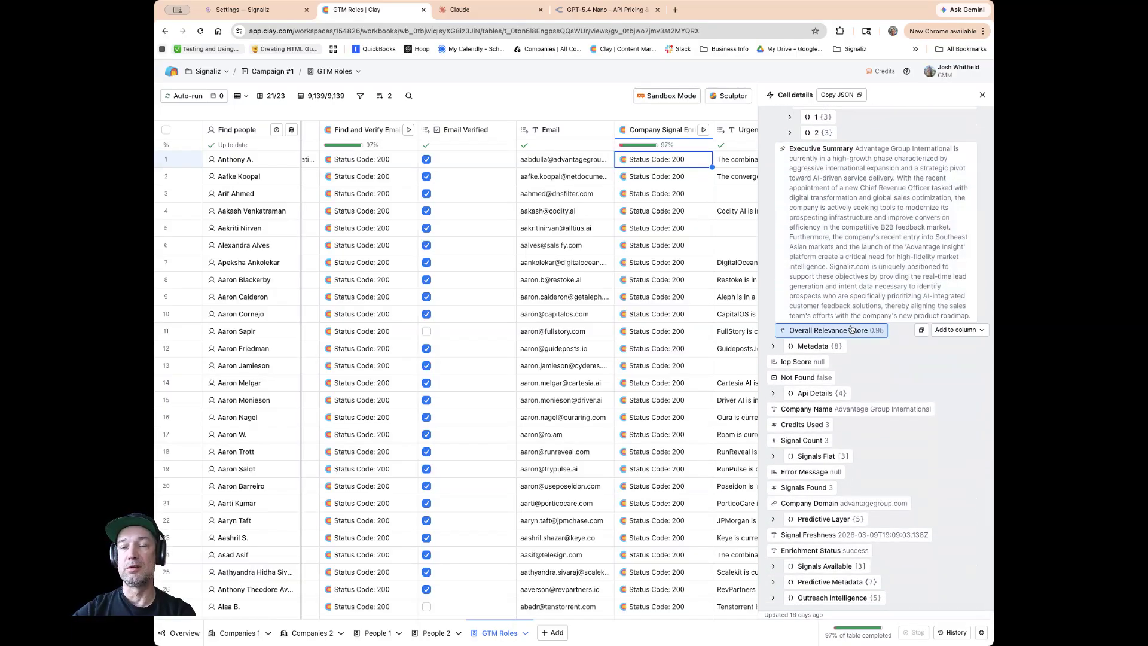
pyautogui.scroll(1, 852, 347)
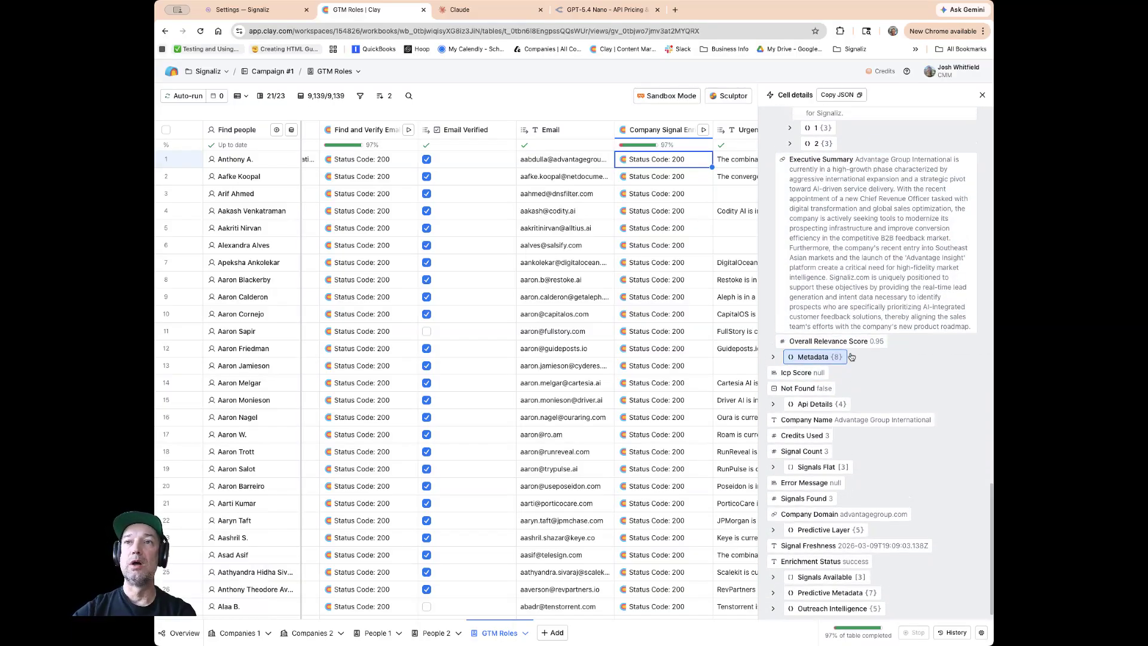
pyautogui.scroll(5, 852, 356)
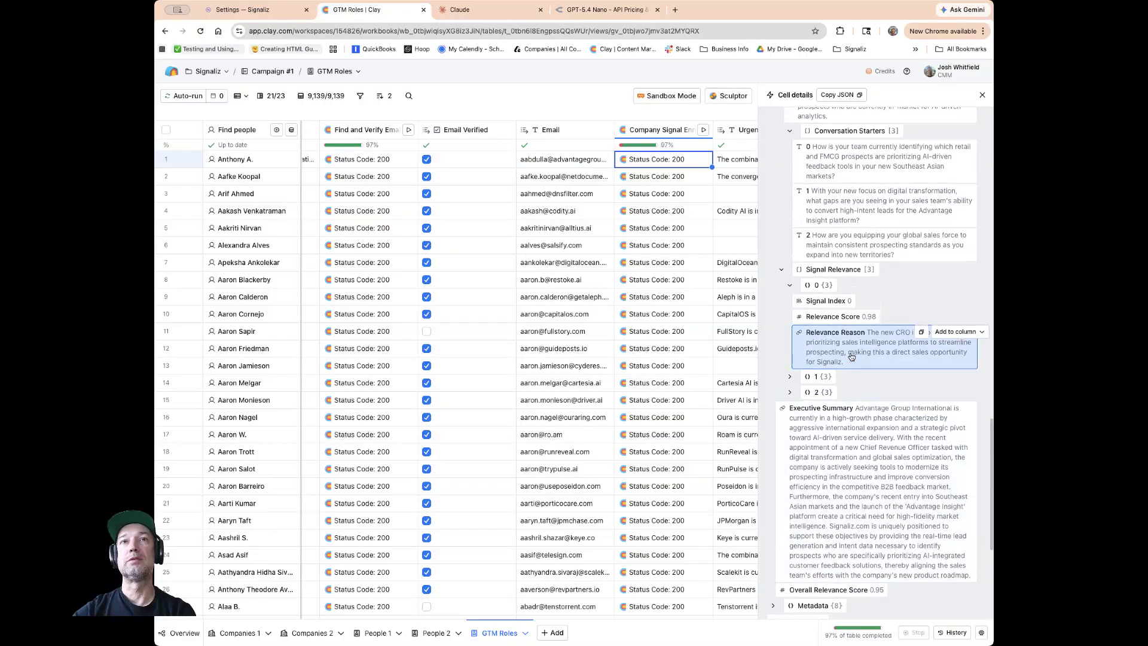